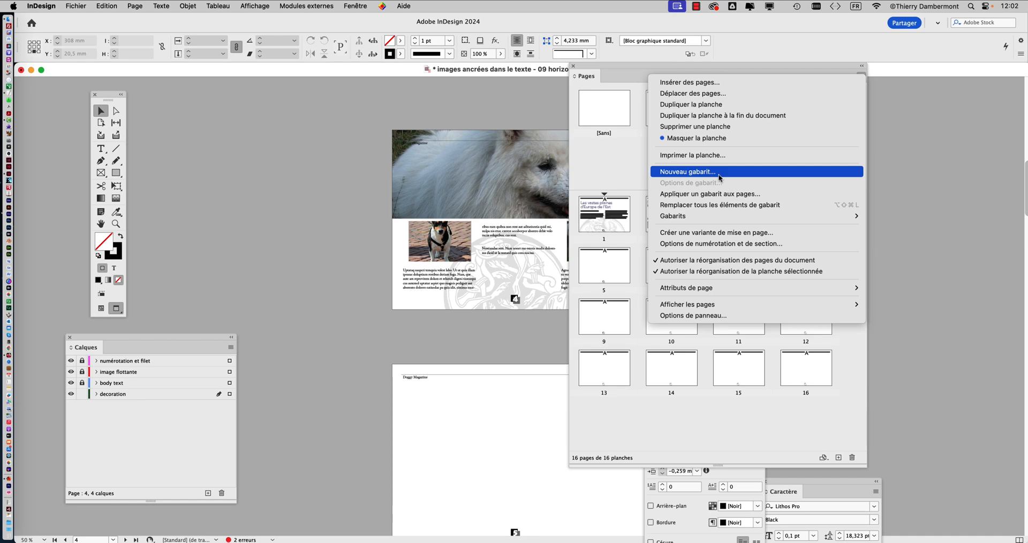
# - Create a one-page A4 master with prefix B, named Gabarit, based on the A-Gabarit master
pyautogui.click(719, 177)
pyautogui.click(861, 76)
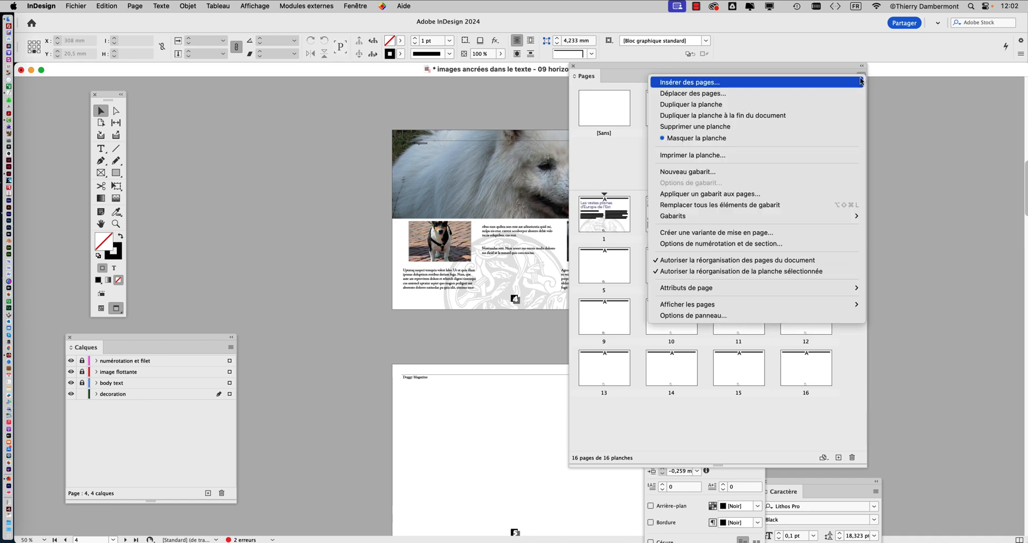
pyautogui.click(712, 176)
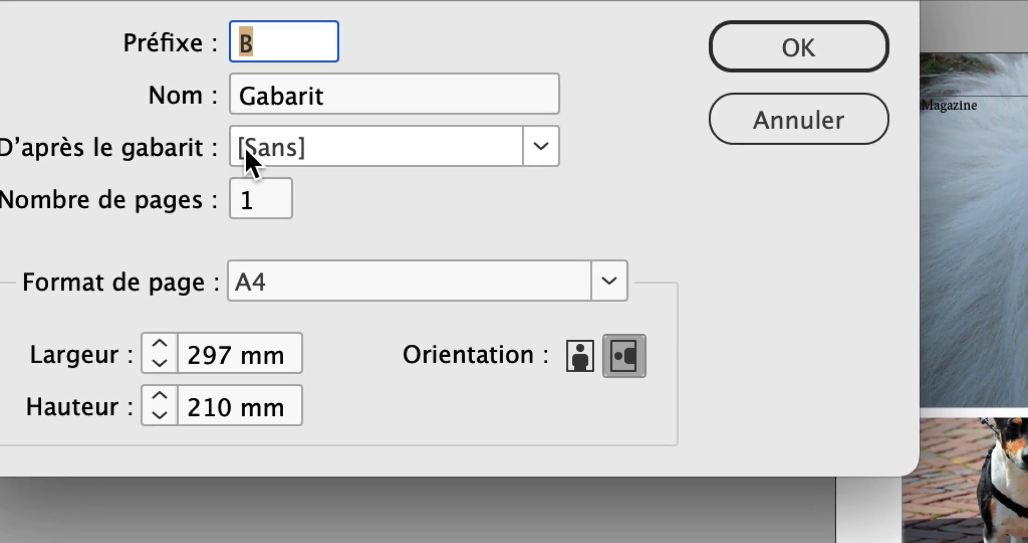
pyautogui.click(247, 155)
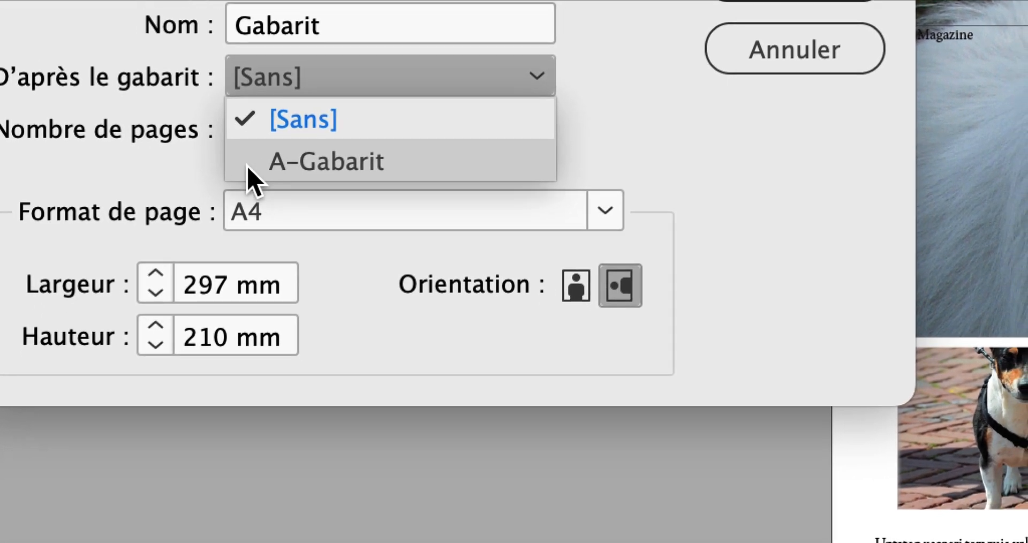
pyautogui.click(255, 244)
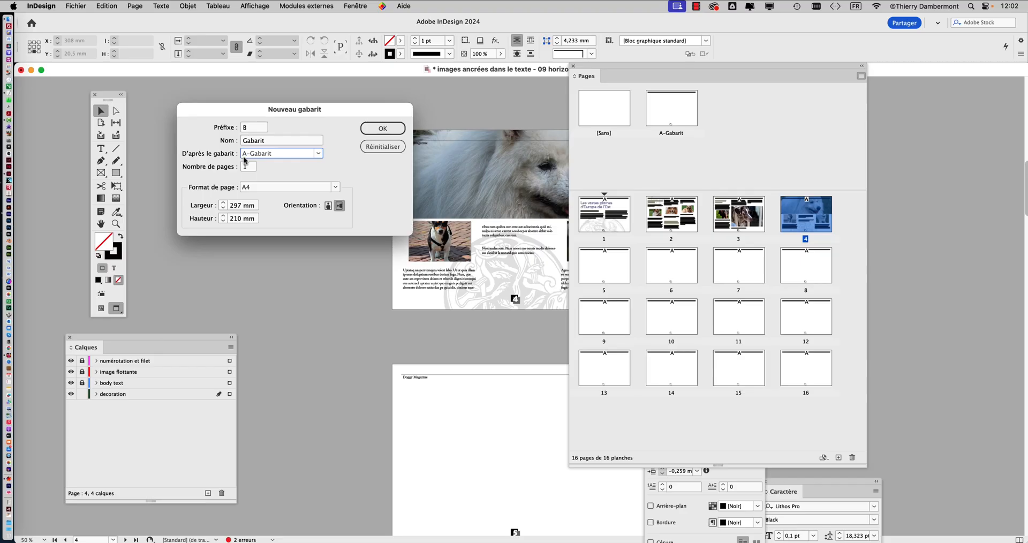
pyautogui.click(800, 36)
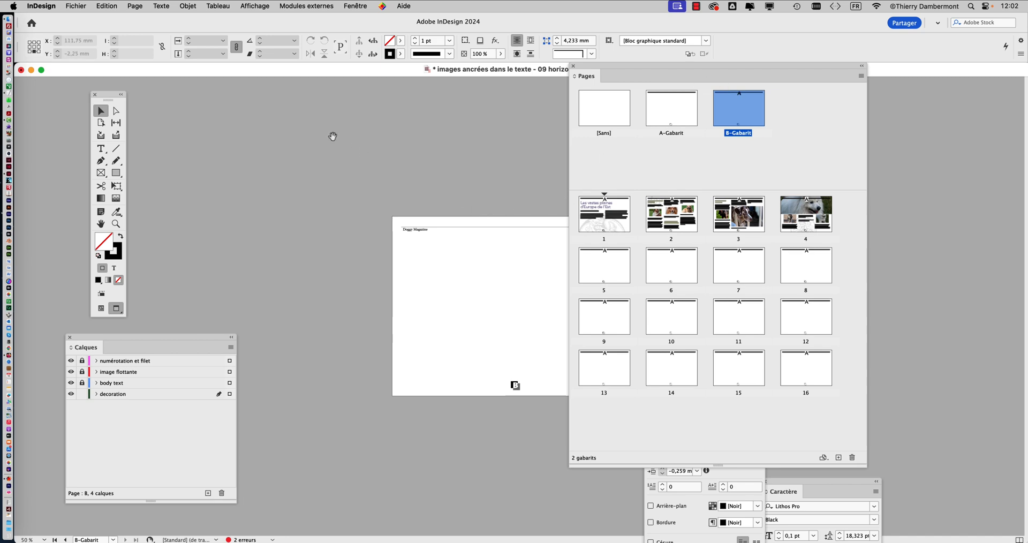
# - Declutter the workspace around the master page by closing the Layers, Paragraph and Character panels and shrinking the Pages panel
pyautogui.moveTo(671, 72); pyautogui.dragTo(765, 90)
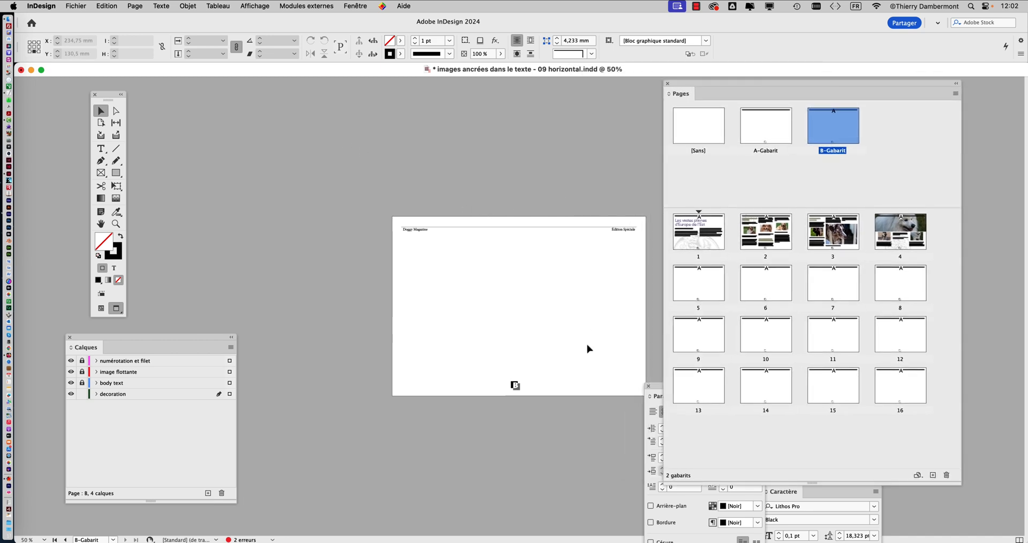
pyautogui.press('super+1')
pyautogui.moveTo(492, 341); pyautogui.dragTo(391, 197)
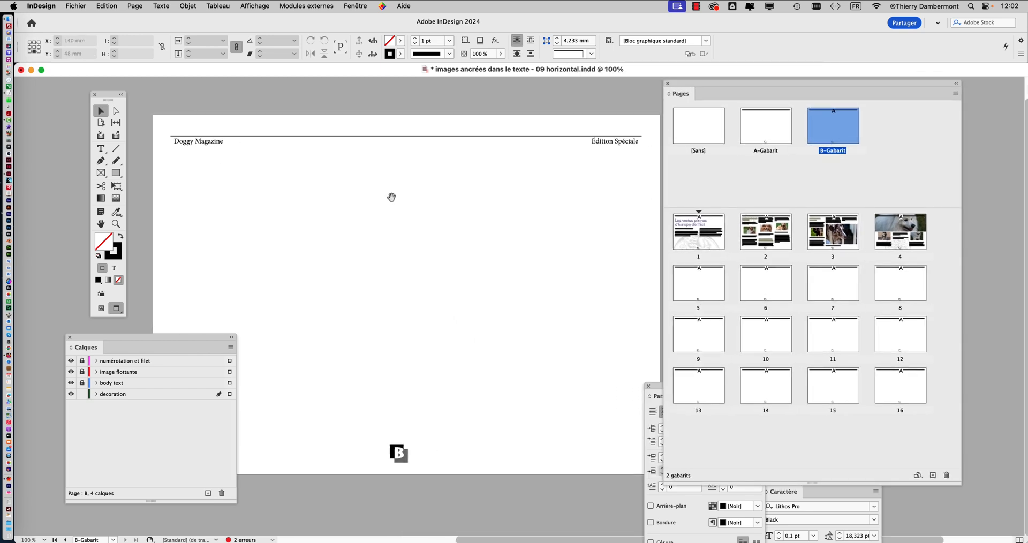
pyautogui.click(70, 338)
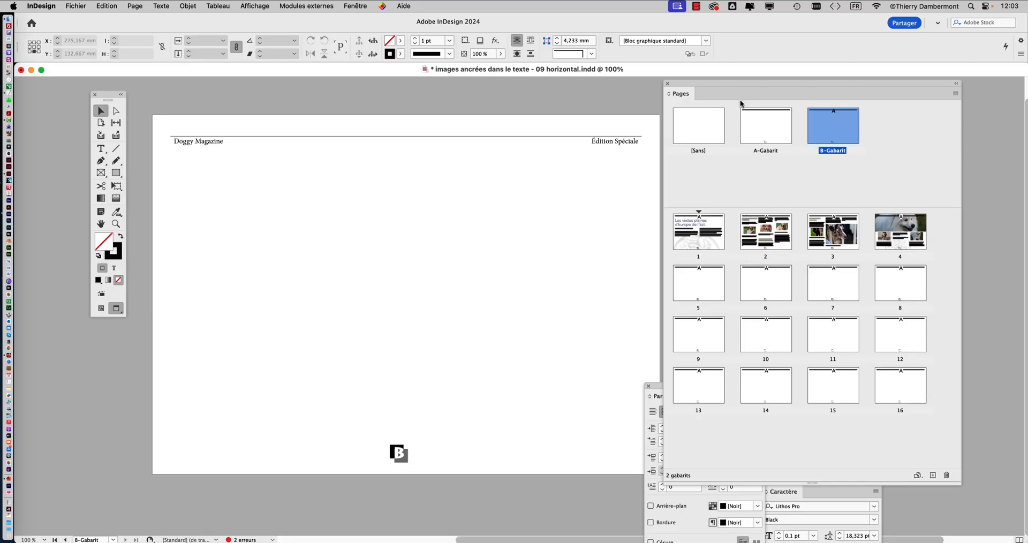
pyautogui.moveTo(960, 484); pyautogui.dragTo(868, 451)
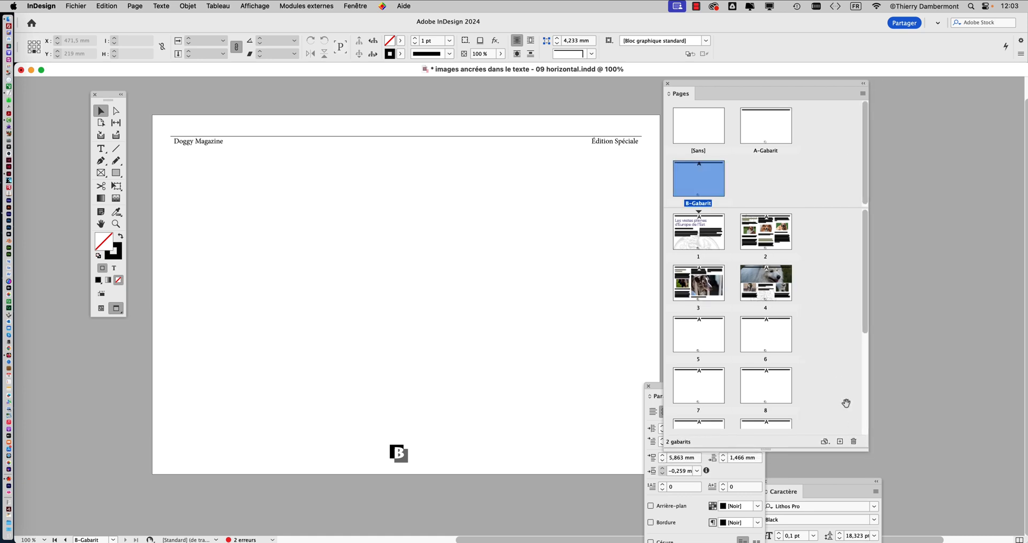
pyautogui.moveTo(719, 86); pyautogui.dragTo(821, 75)
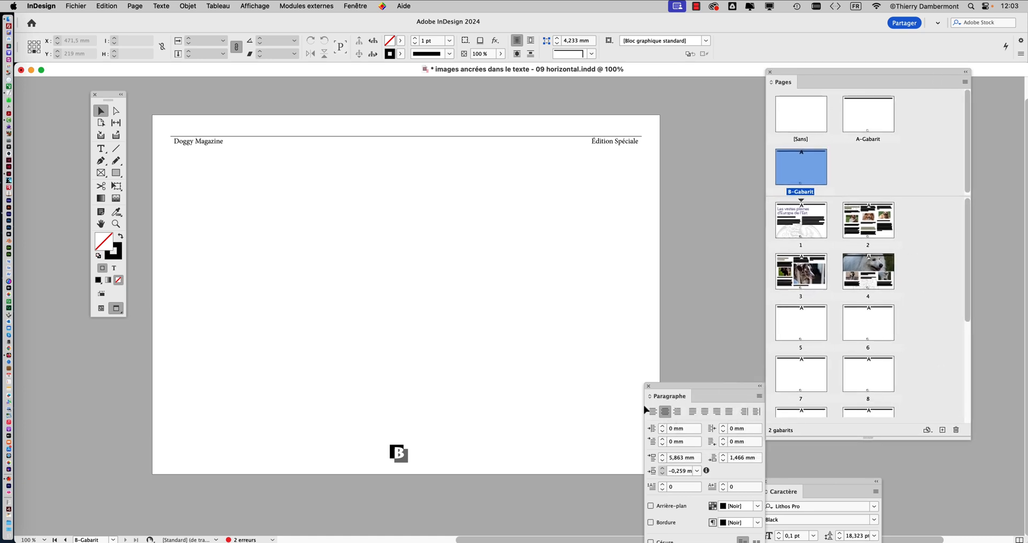
pyautogui.click(648, 387)
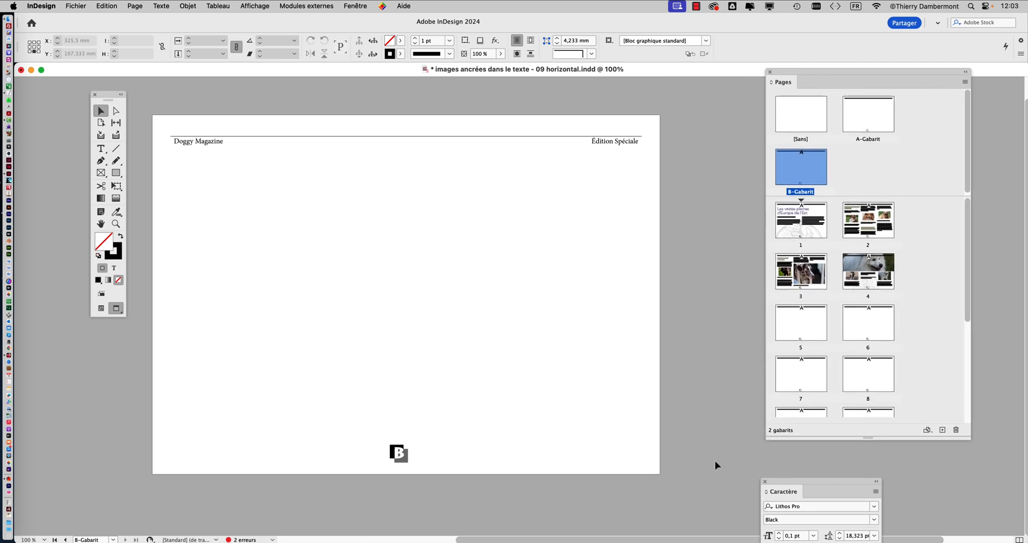
pyautogui.click(768, 481)
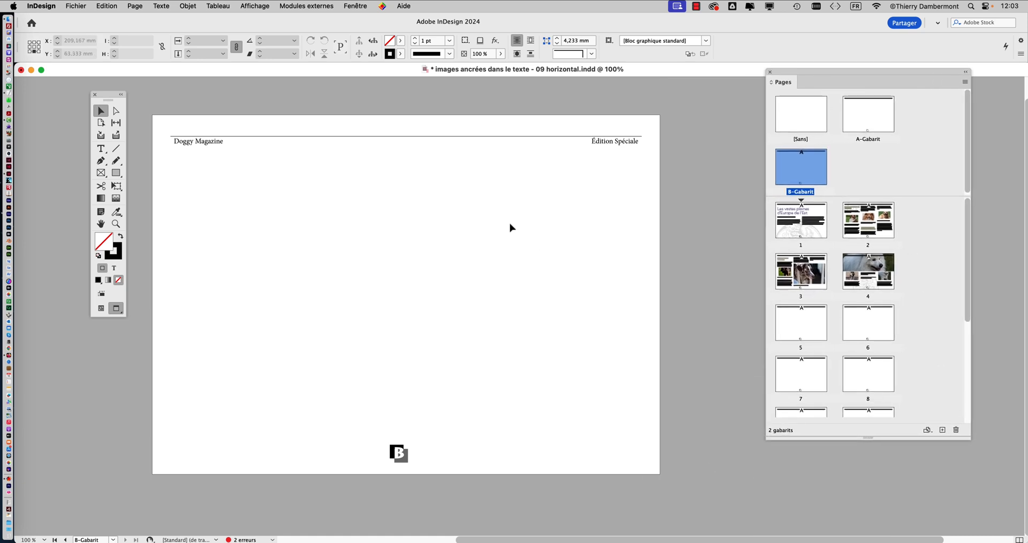
# - Compare the A-Gabarit and B-Gabarit master pages, and enlarge the masters area of the page list
pyautogui.doubleClick(879, 127)
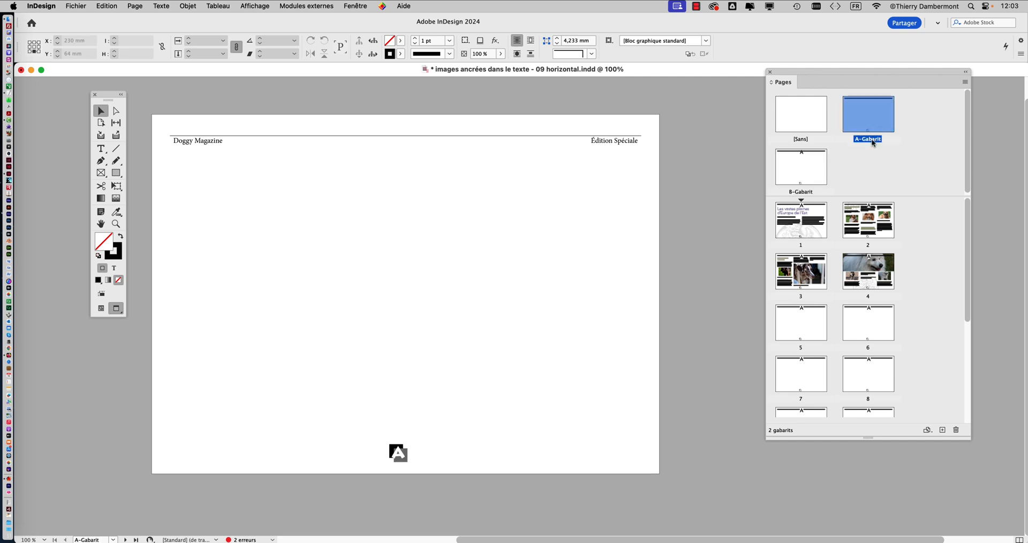
pyautogui.doubleClick(806, 177)
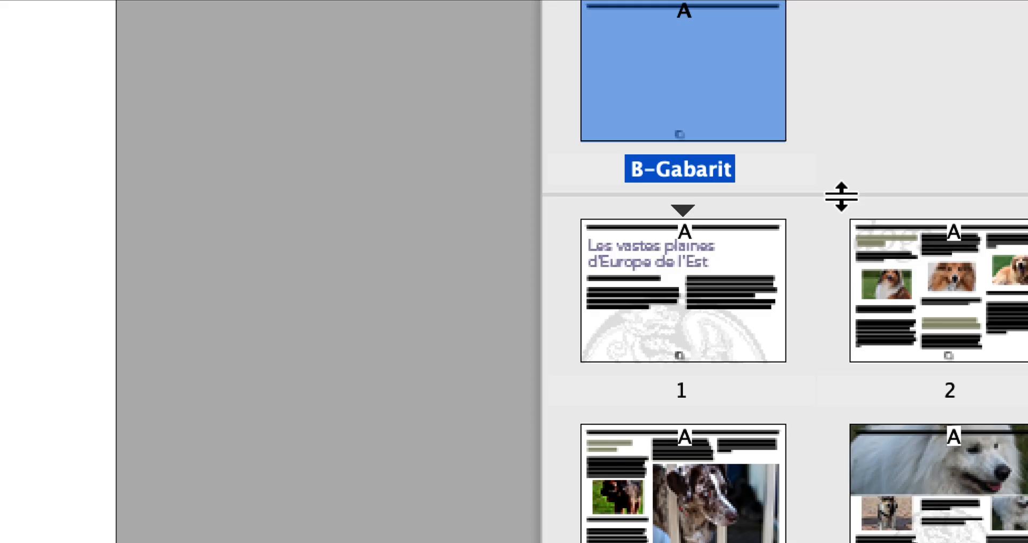
pyautogui.moveTo(841, 197); pyautogui.dragTo(843, 237)
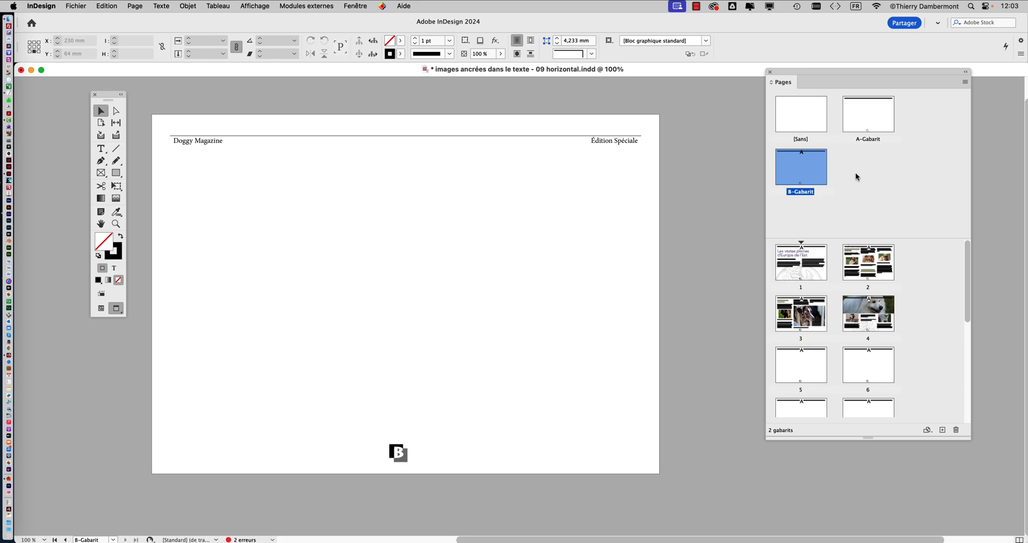
# - Rename master B as "sans filet" in its master options
pyautogui.click(855, 173)
pyautogui.click(809, 170)
pyautogui.click(965, 83)
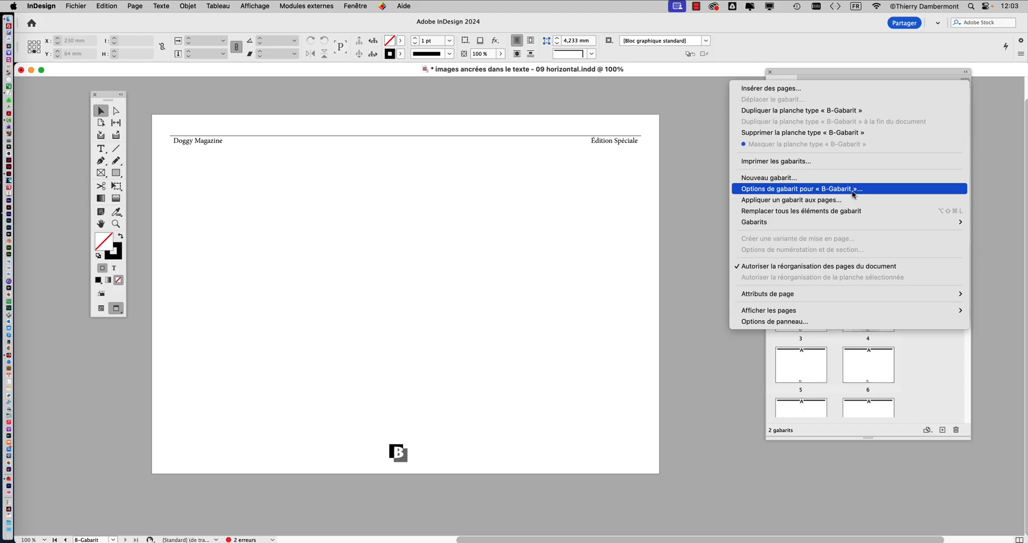
pyautogui.click(853, 191)
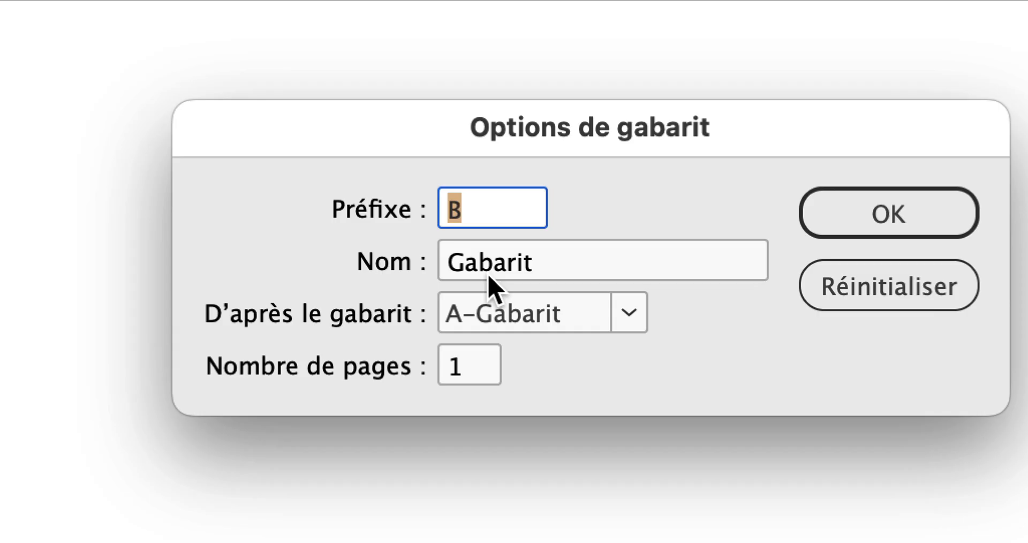
pyautogui.moveTo(501, 272); pyautogui.dragTo(419, 273)
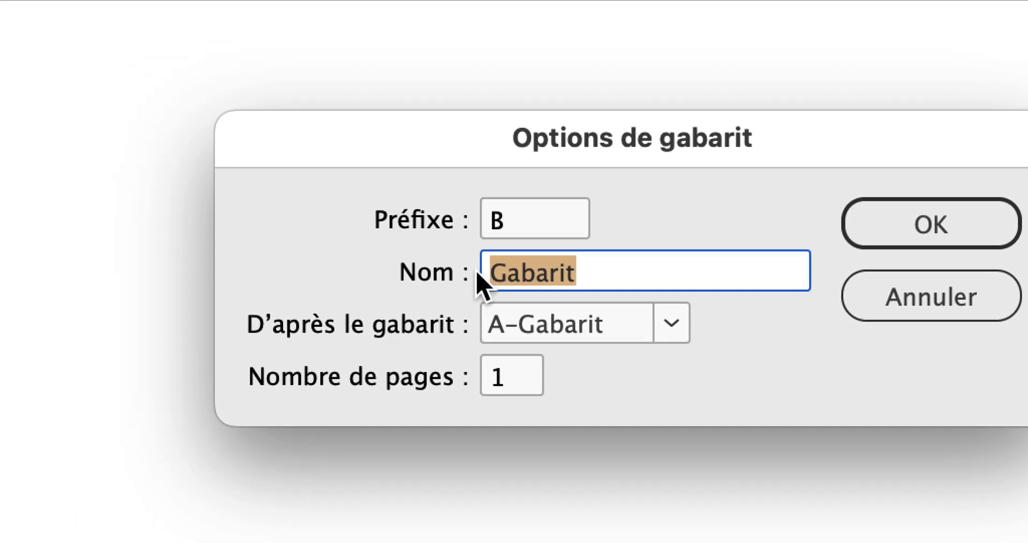
pyautogui.write('sans filet')
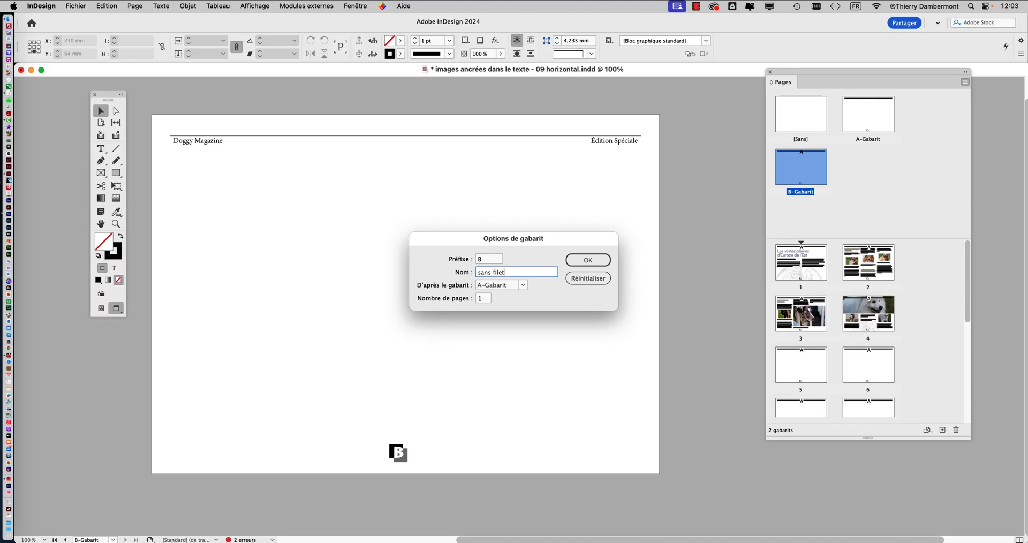
pyautogui.click(912, 242)
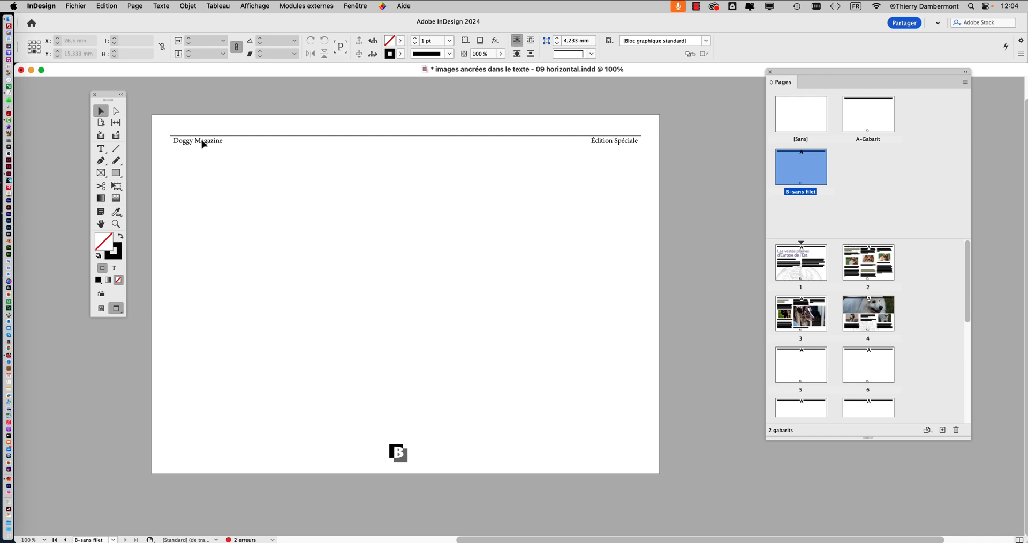
# - Lock the decoration layer and unlock the "numérotation et filet" layer
pyautogui.click(346, 6)
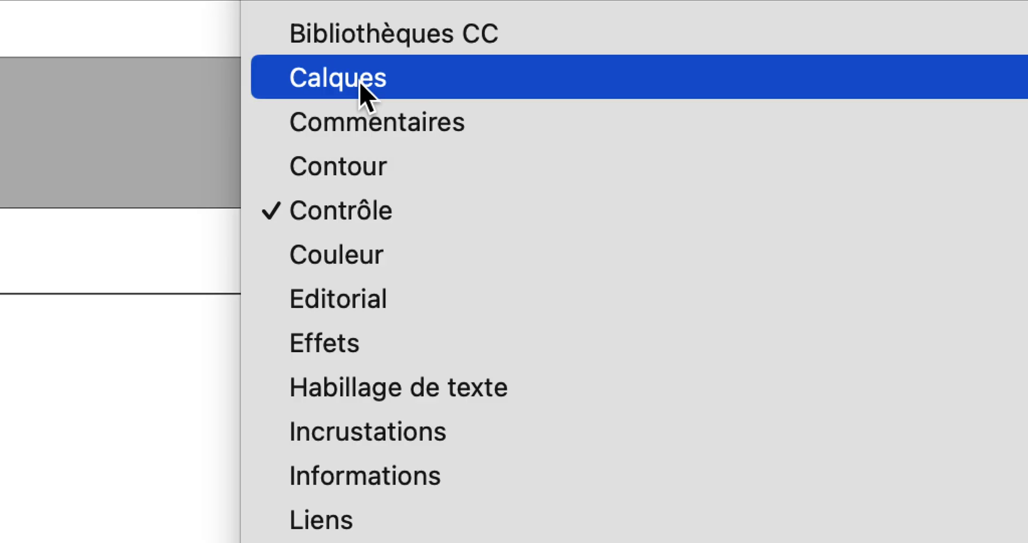
pyautogui.click(361, 83)
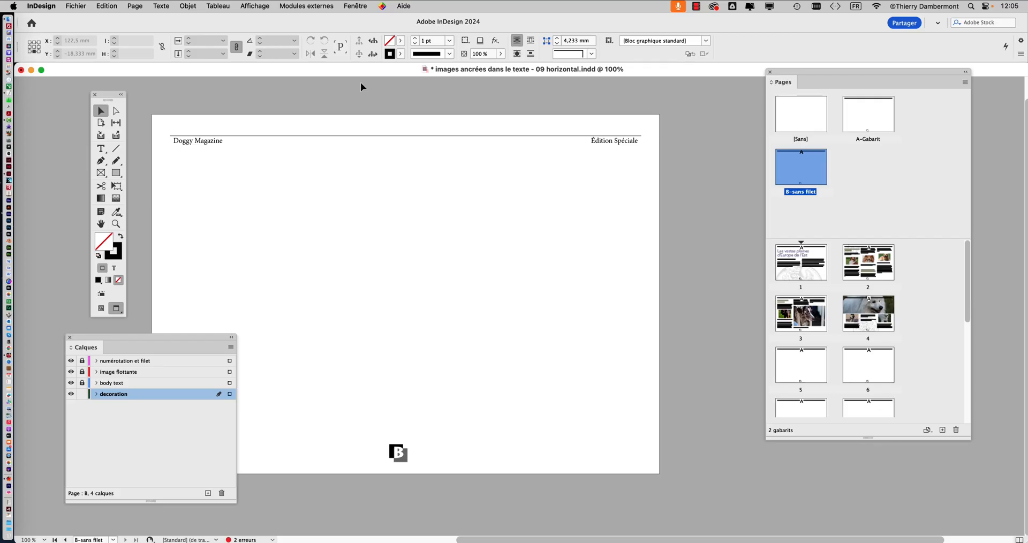
pyautogui.moveTo(182, 343); pyautogui.dragTo(641, 172)
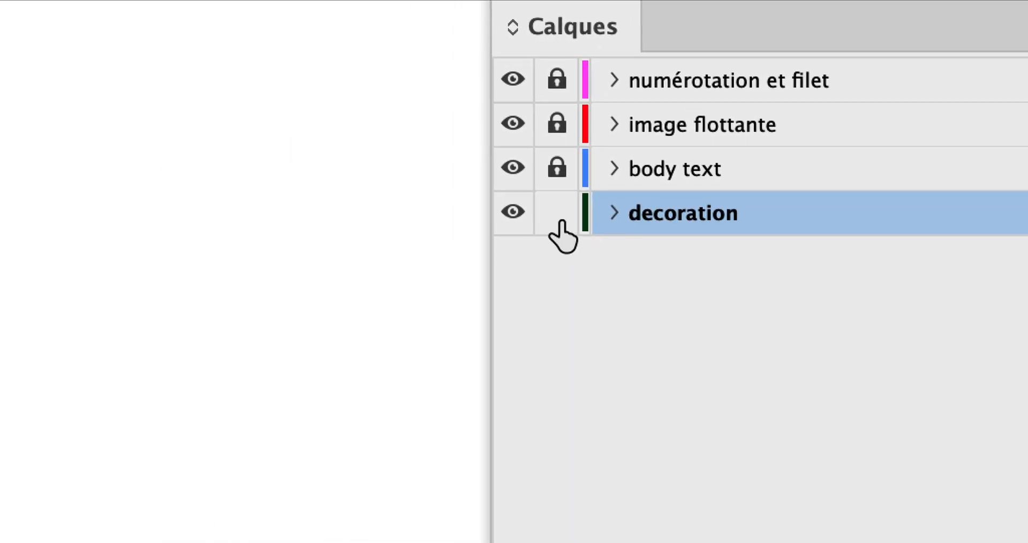
pyautogui.click(239, 405)
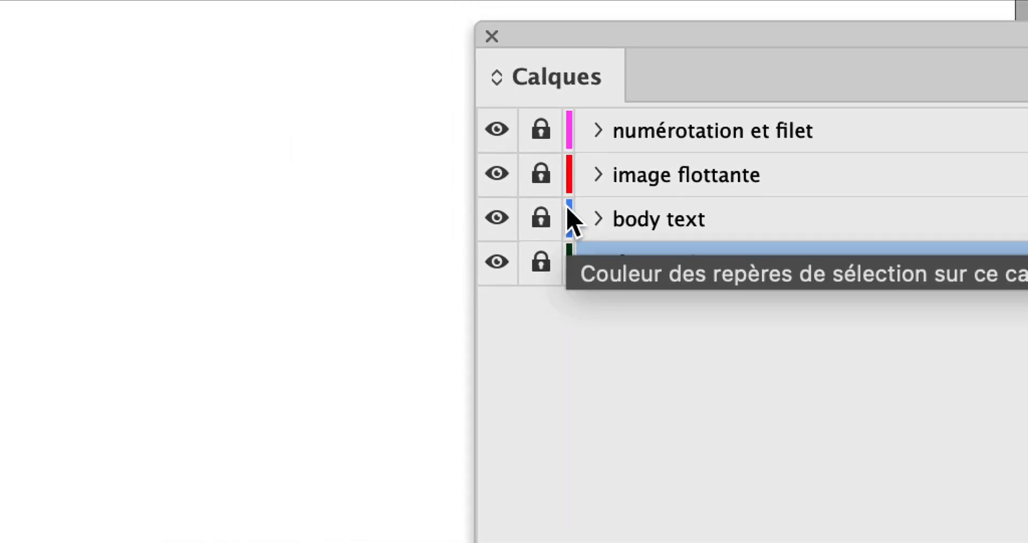
pyautogui.click(563, 92)
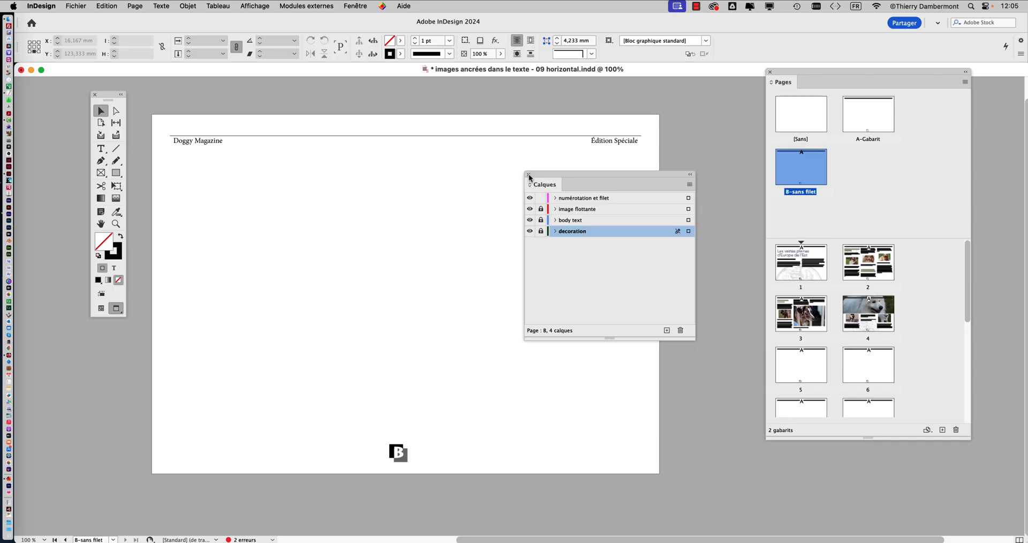
pyautogui.click(462, 95)
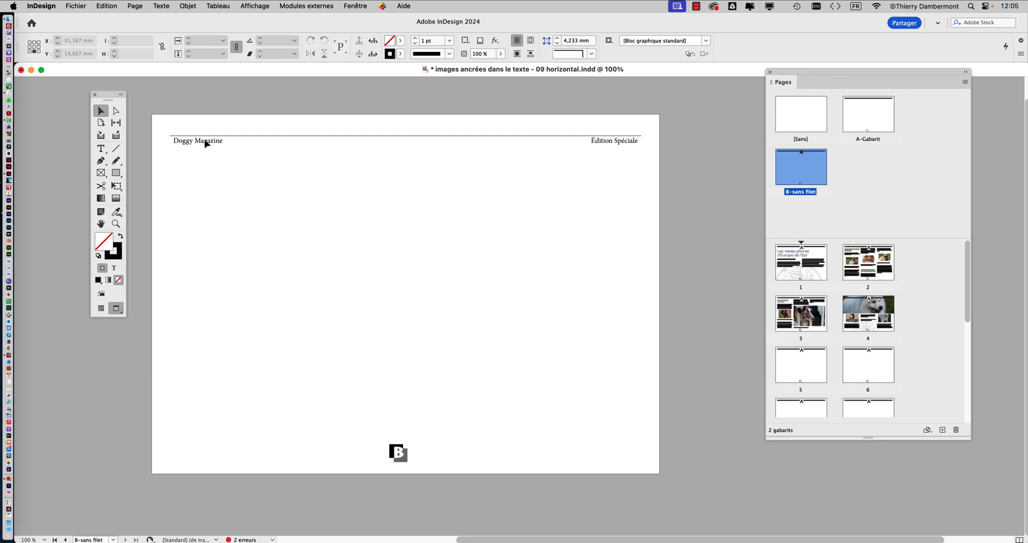
# - Delete the inherited header text and its rule from the B-sans filet master page
pyautogui.click(207, 144)
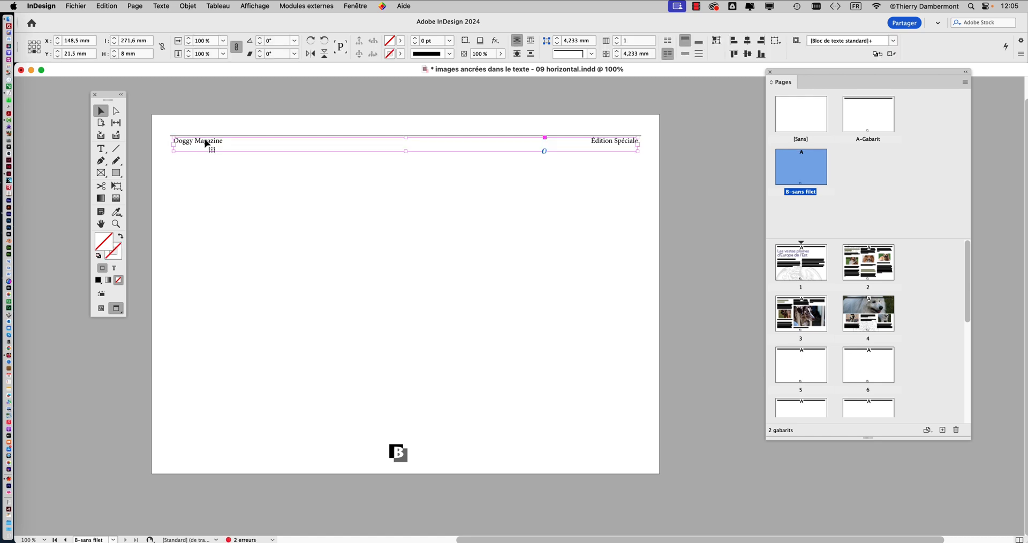
pyautogui.press('Delete')
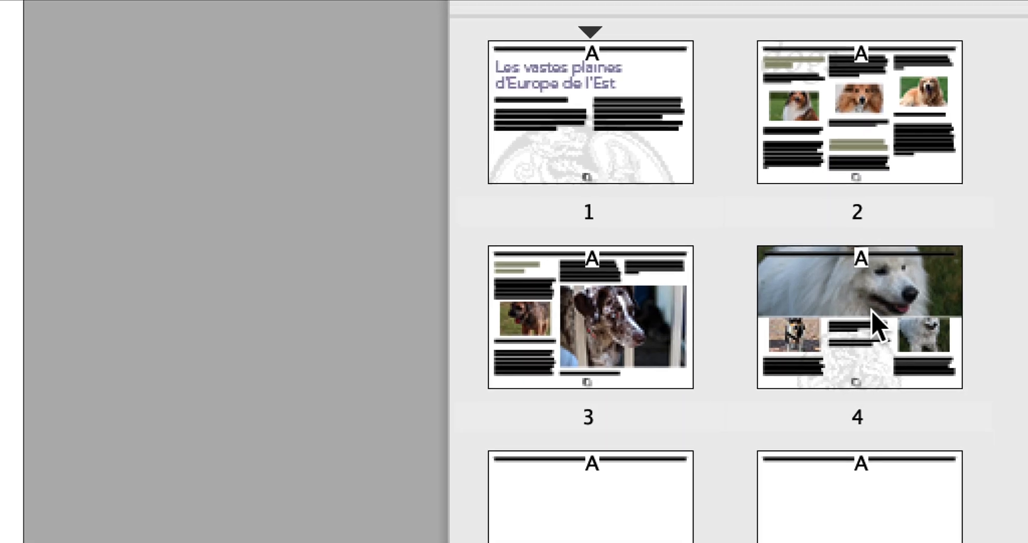
# - Apply the B-sans filet master to page 4, the page with the large white dog photo
pyautogui.click(878, 327)
pyautogui.doubleClick(879, 327)
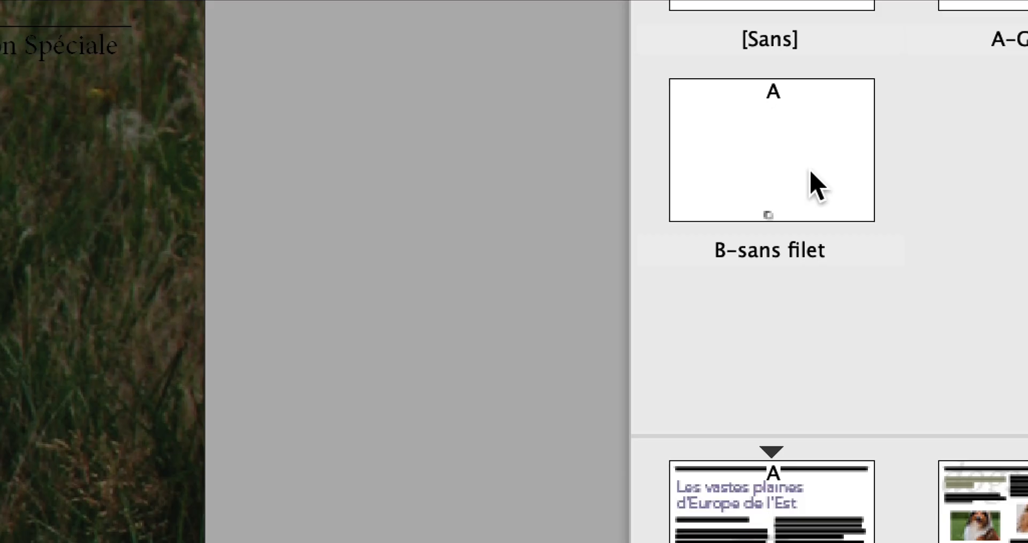
pyautogui.click(809, 174)
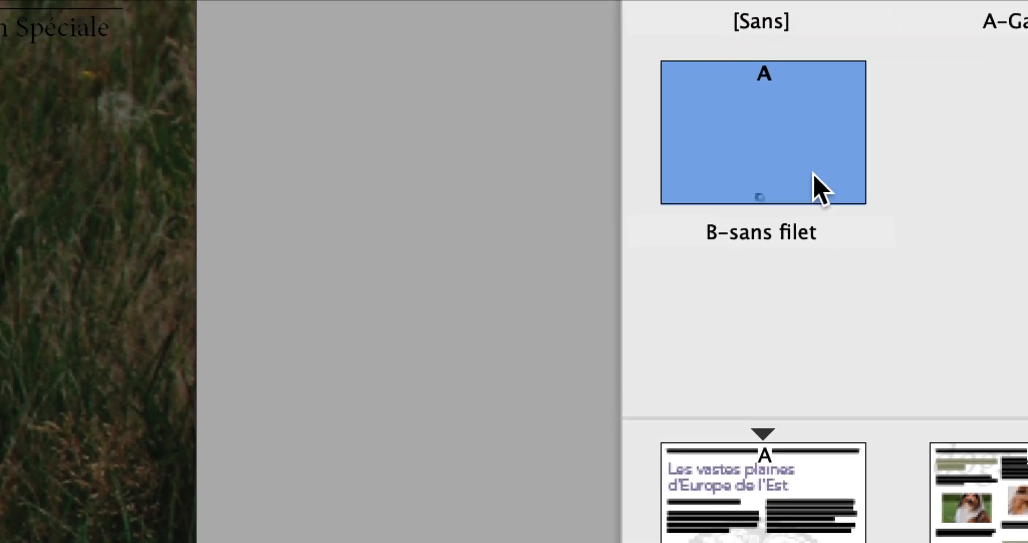
pyautogui.moveTo(794, 153); pyautogui.dragTo(930, 414)
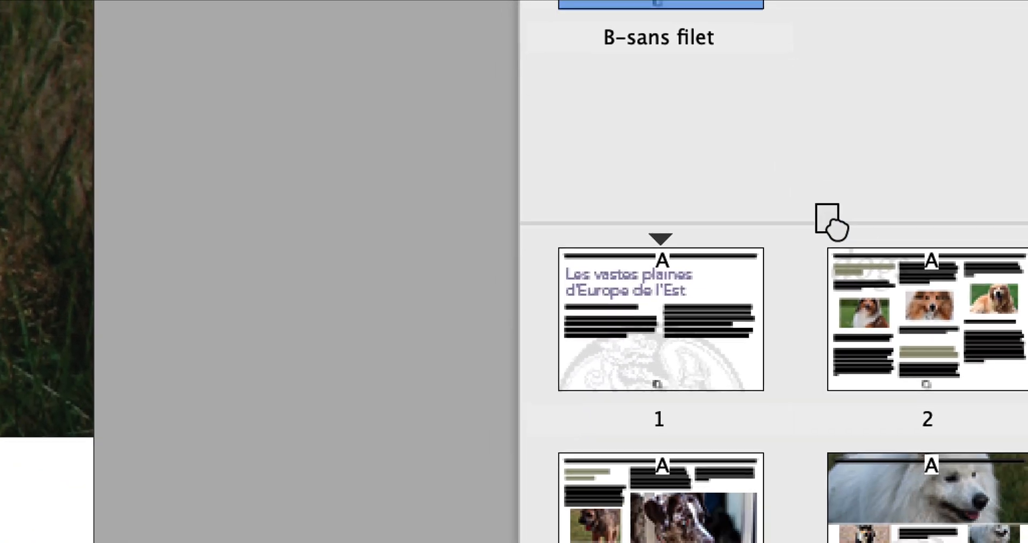
pyautogui.moveTo(828, 220); pyautogui.dragTo(907, 519)
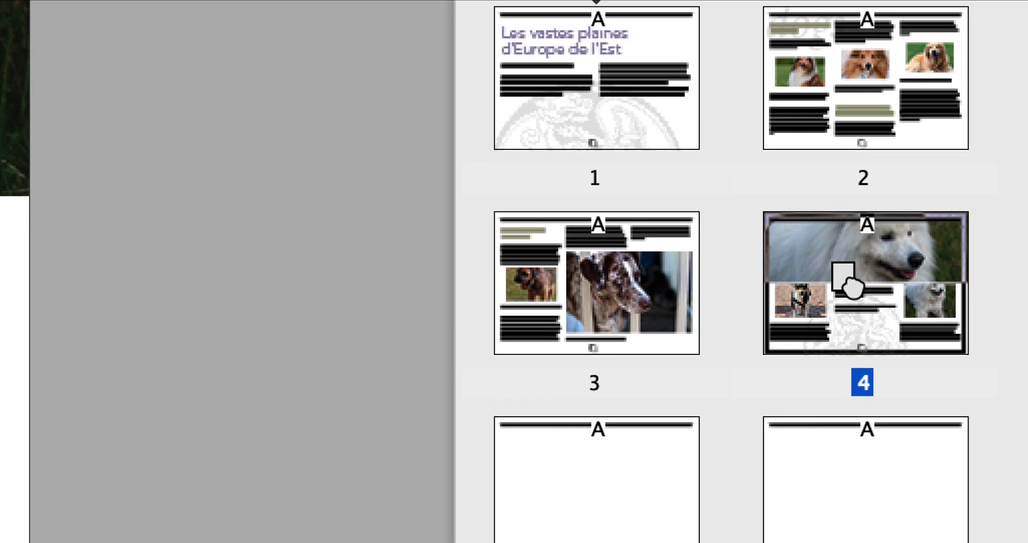
pyautogui.moveTo(849, 284); pyautogui.dragTo(853, 289)
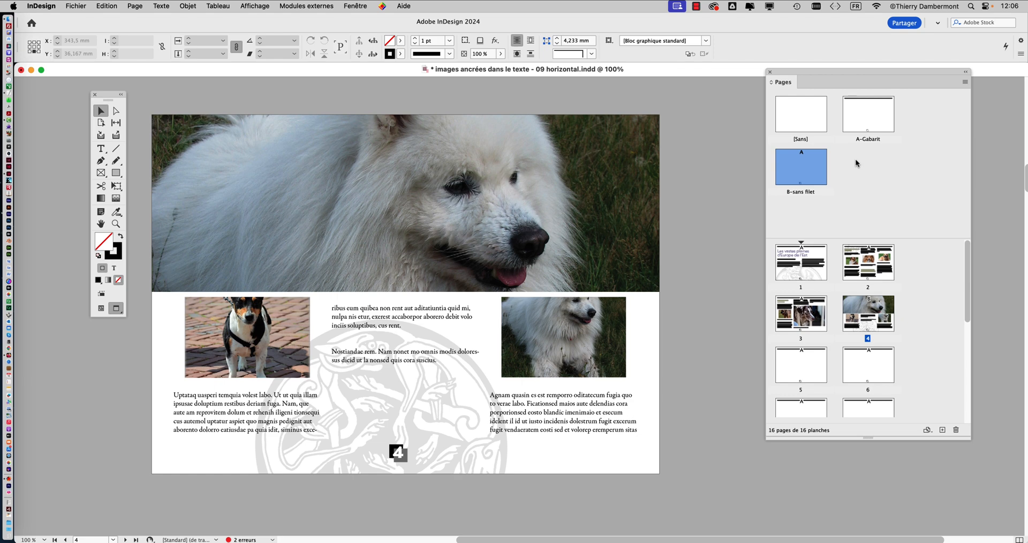
# - Move the page number marker on the A-Gabarit master to the page's lower-right corner, at about X 277.5 mm, Y 203 mm
pyautogui.doubleClick(868, 123)
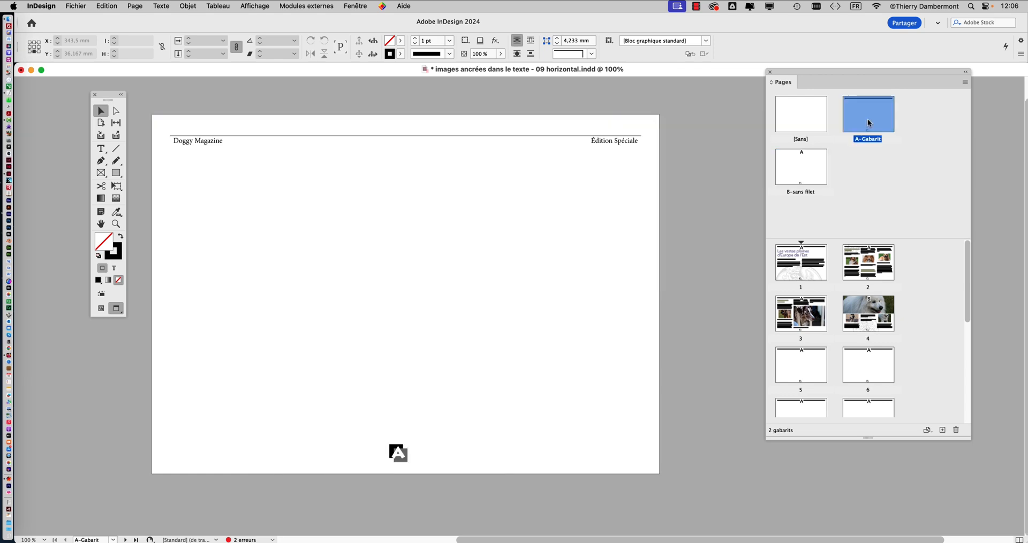
pyautogui.click(398, 454)
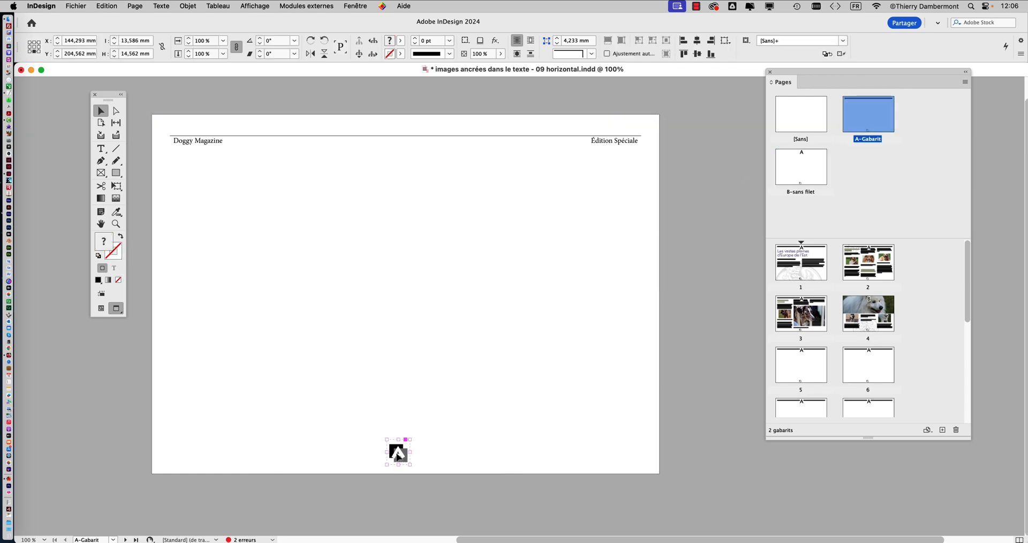
pyautogui.moveTo(397, 455); pyautogui.dragTo(628, 452)
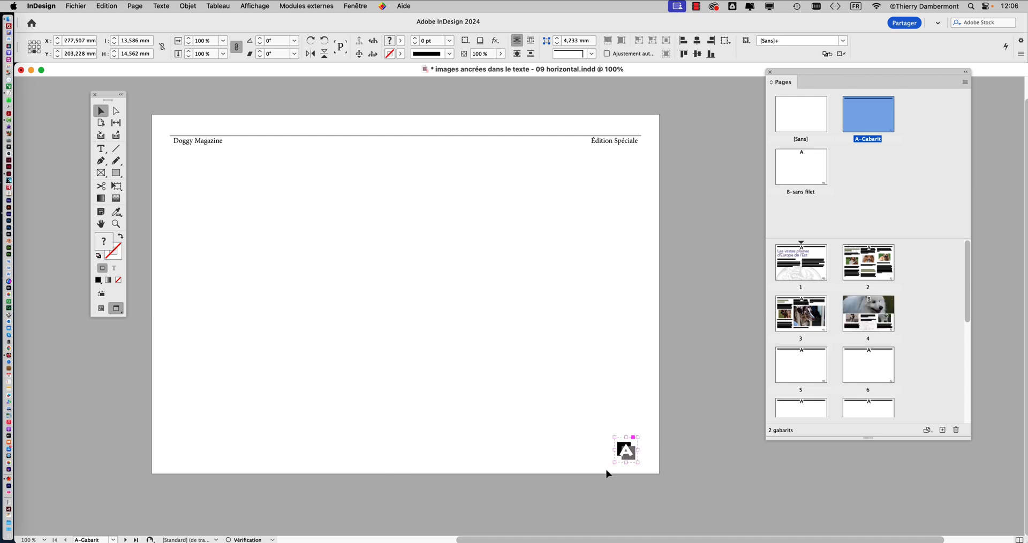
# - Create a one-page master with prefix C named "sans numérotation", based on A-Gabarit
pyautogui.click(795, 273)
pyautogui.doubleClick(796, 273)
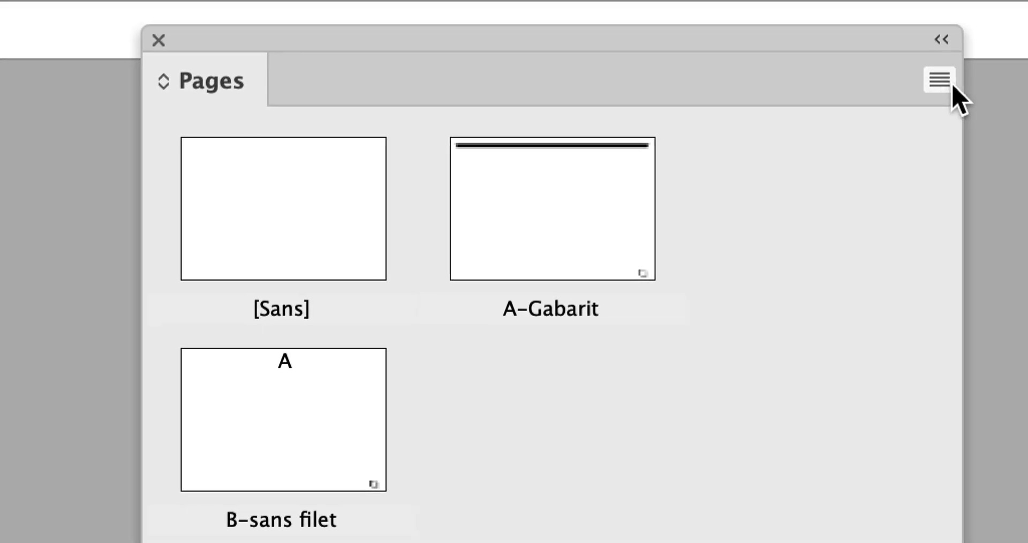
pyautogui.click(946, 81)
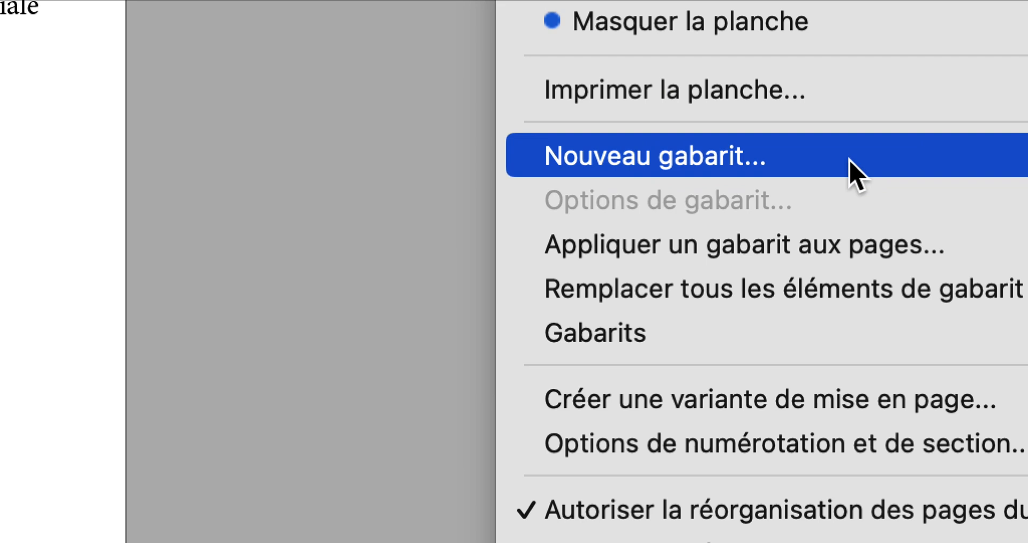
pyautogui.click(857, 174)
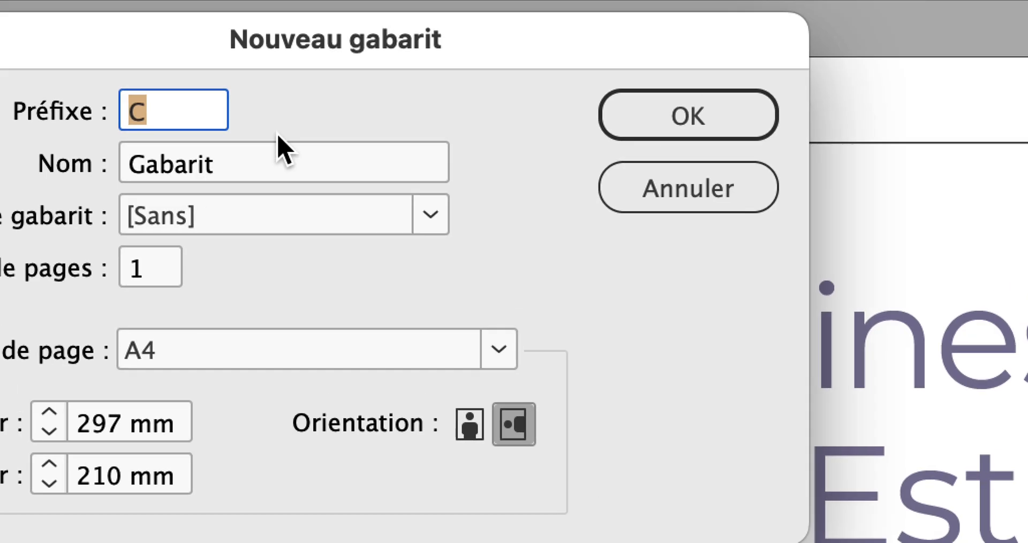
pyautogui.press('Tab')
pyautogui.write('s')
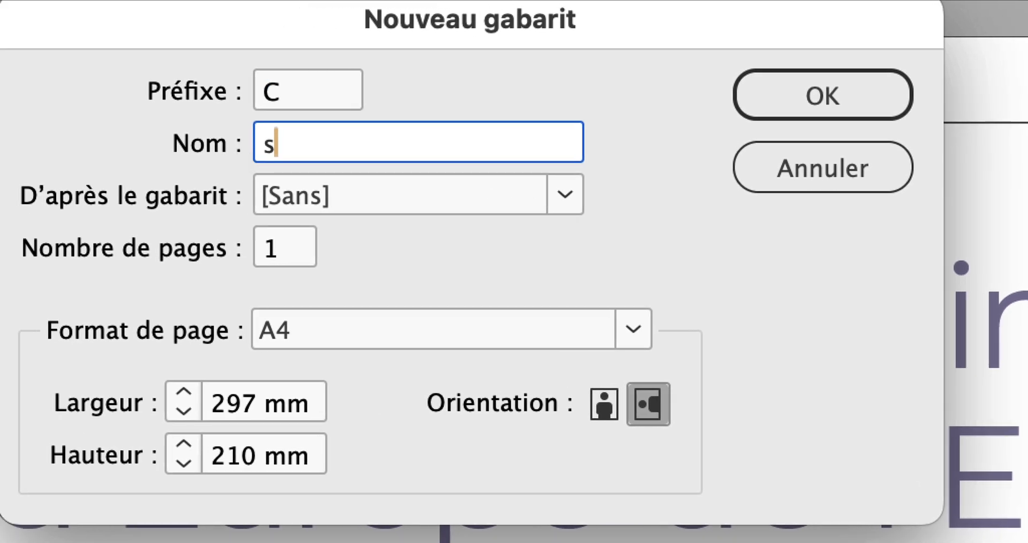
pyautogui.write('ans numérotation')
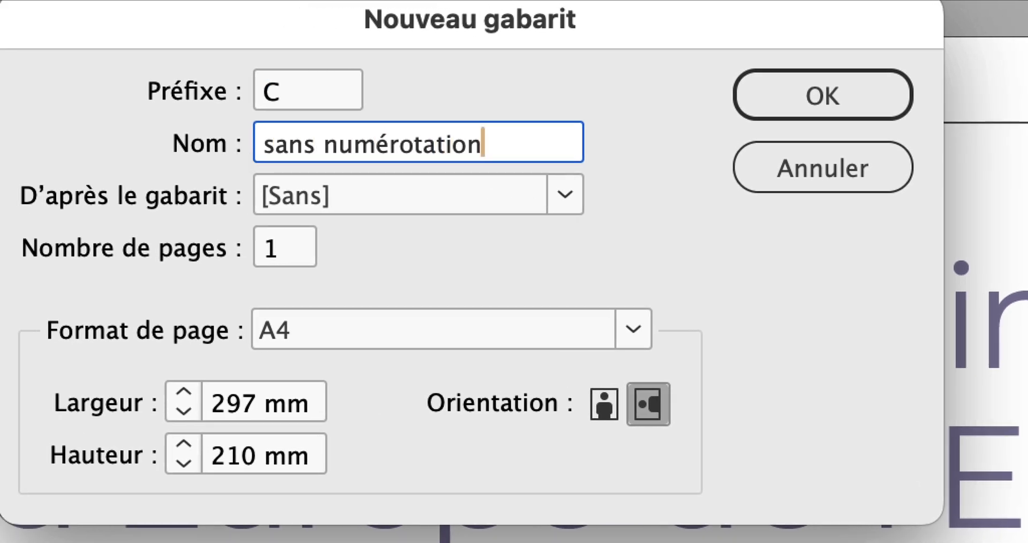
pyautogui.press('alt')
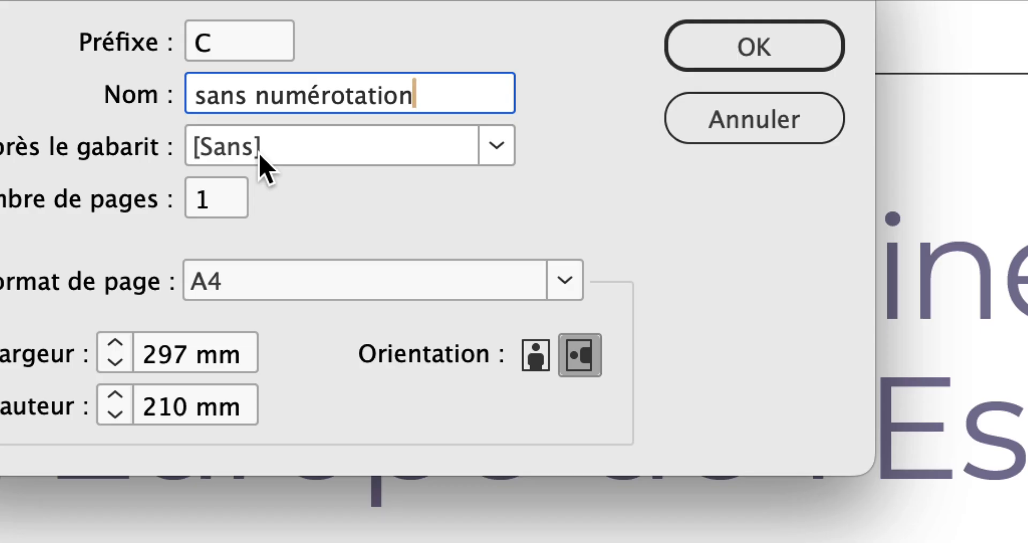
pyautogui.click(258, 156)
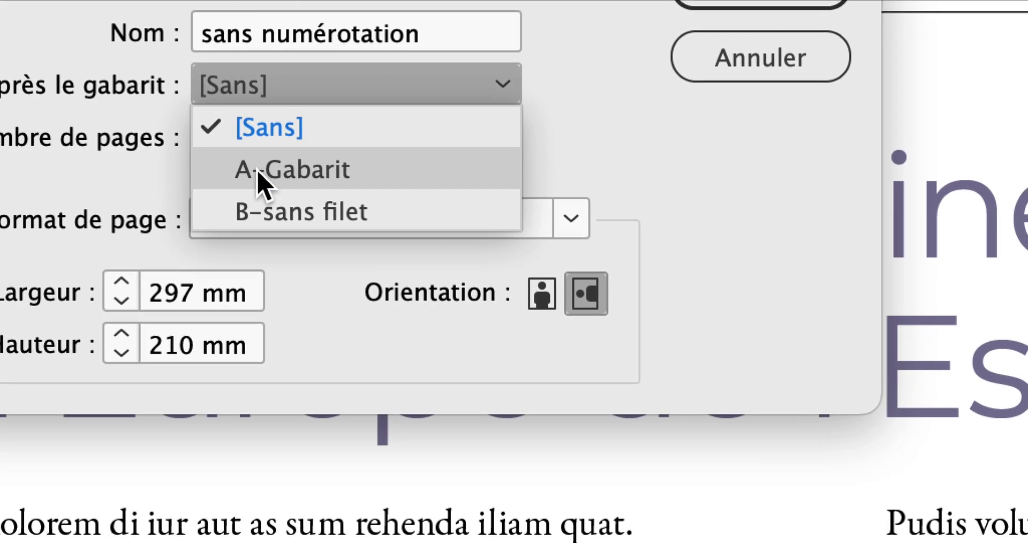
pyautogui.click(256, 182)
pyautogui.press('alt')
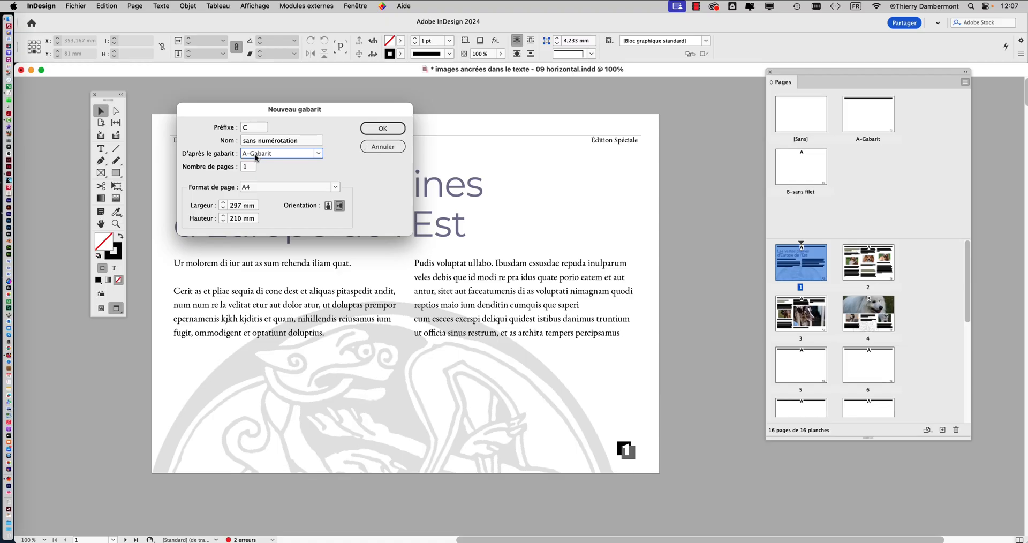
pyautogui.click(767, 51)
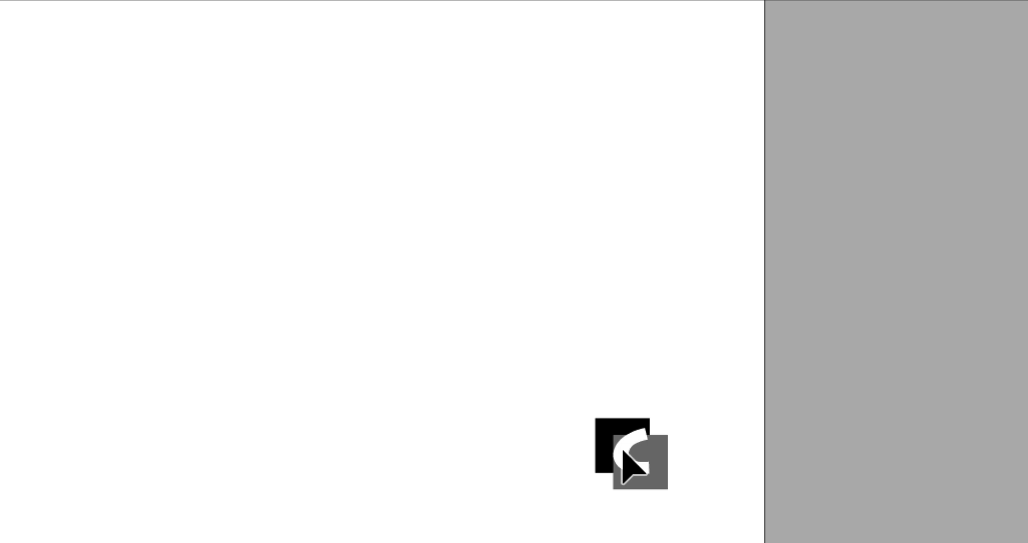
# - Delete the inherited page number marker from the C-sans numérotation master and enlarge the master thumbnails area
pyautogui.click(623, 453)
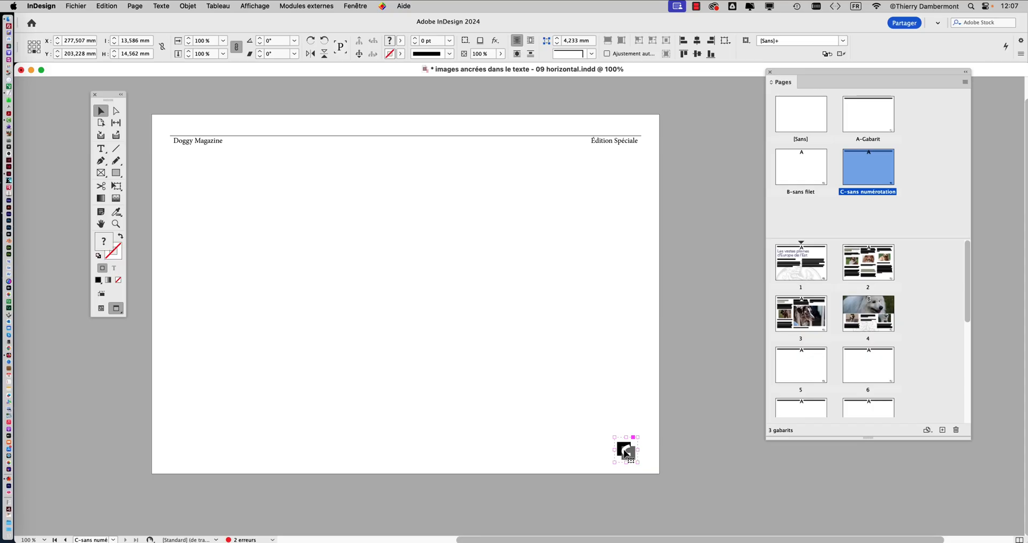
pyautogui.press('Delete')
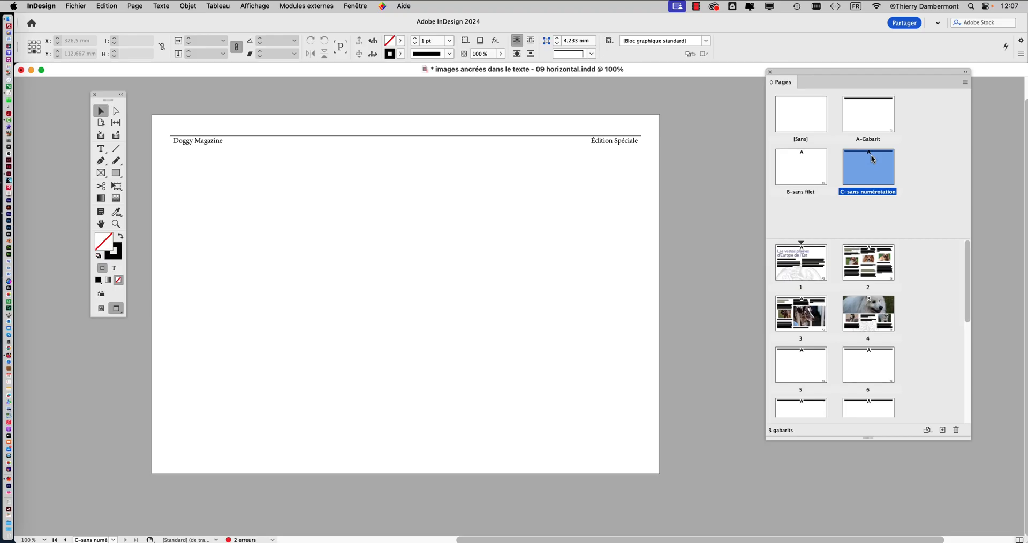
pyautogui.moveTo(897, 238); pyautogui.dragTo(898, 266)
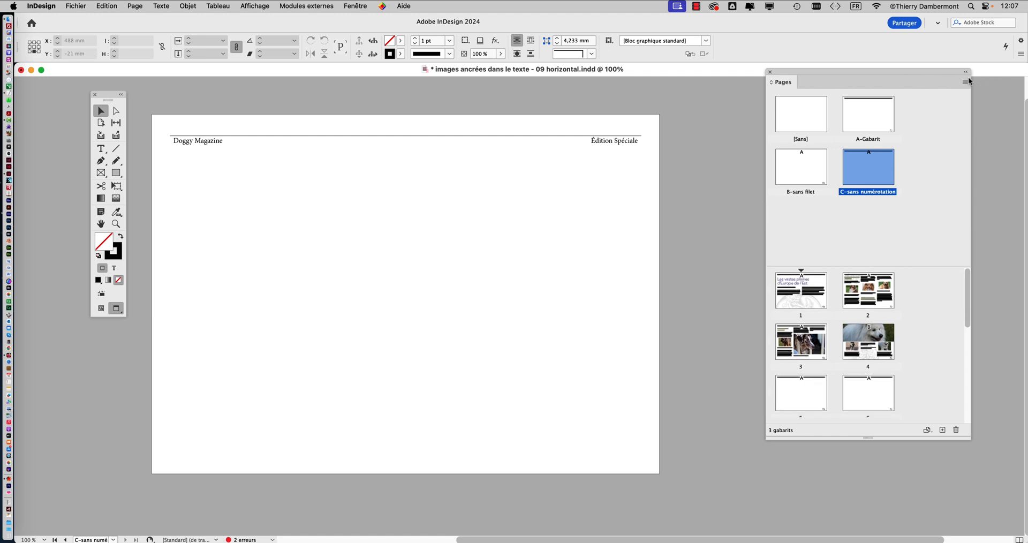
# - Create a one-page master with prefix D named "sans num et sans filet", based on A-Gabarit
pyautogui.click(965, 83)
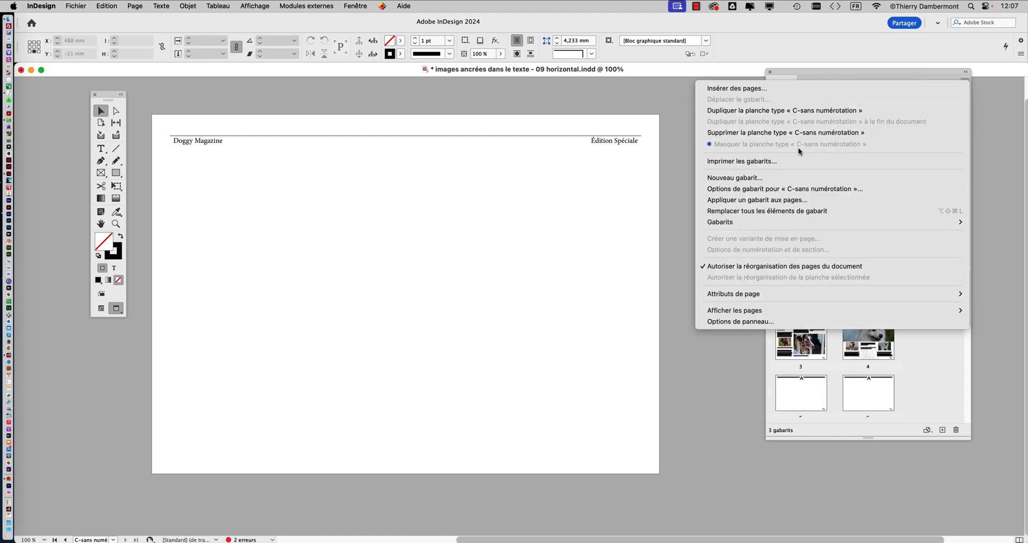
pyautogui.click(763, 178)
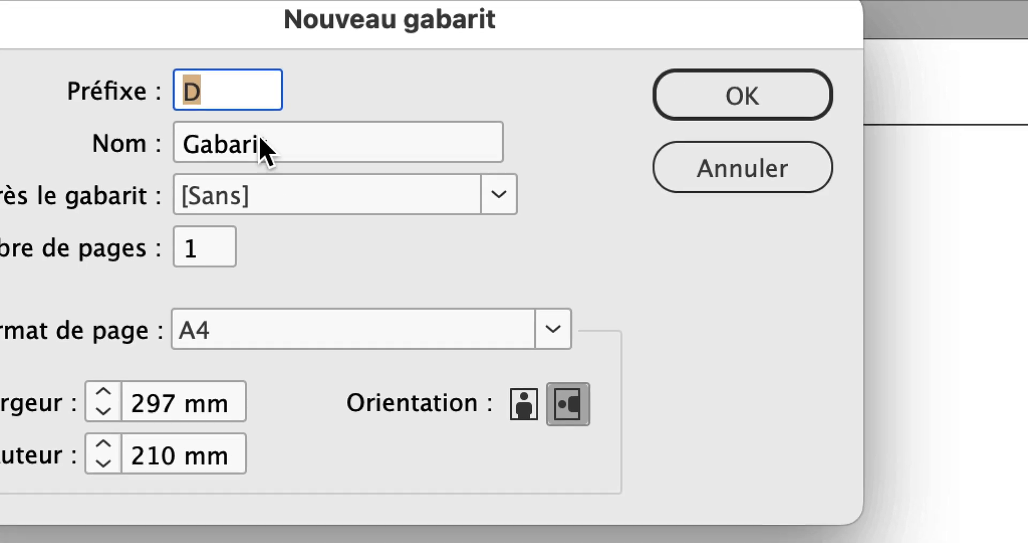
pyautogui.press('Tab')
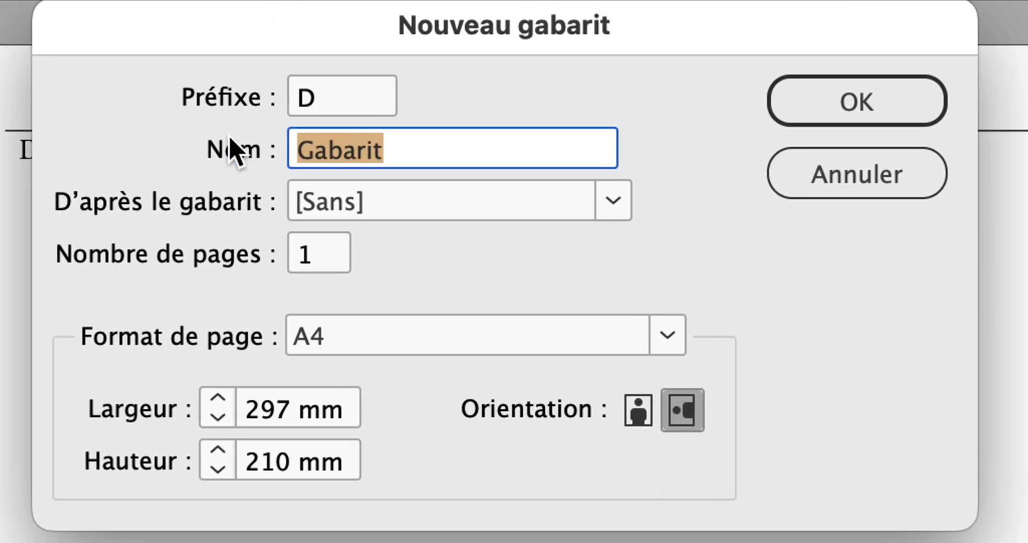
pyautogui.write('sans num')
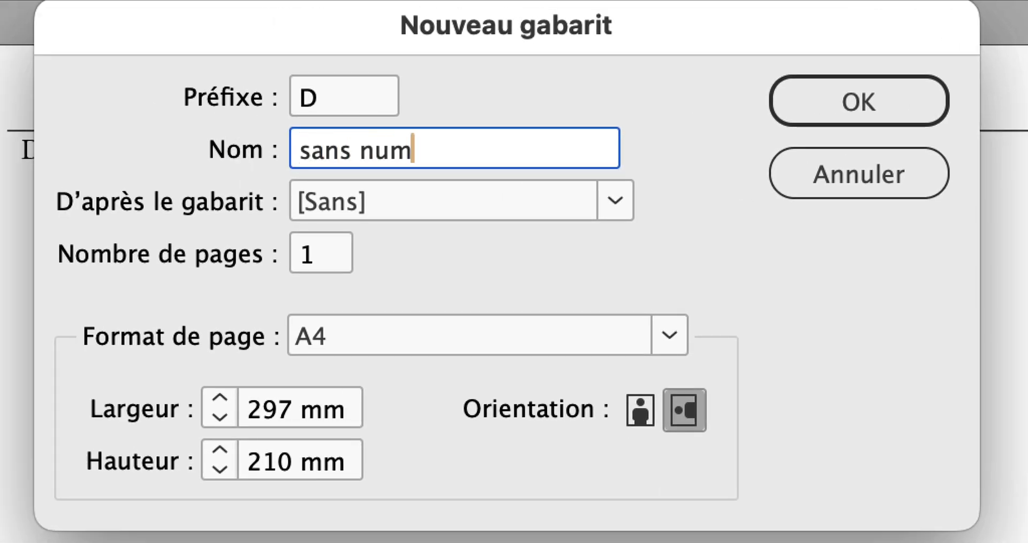
pyautogui.write(' et sans fil')
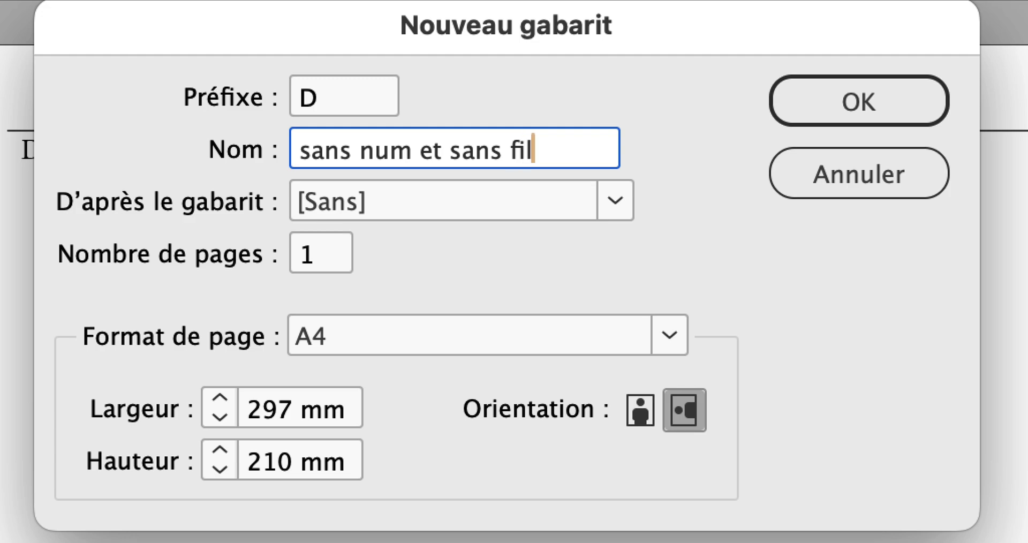
pyautogui.write('et')
pyautogui.press('alt')
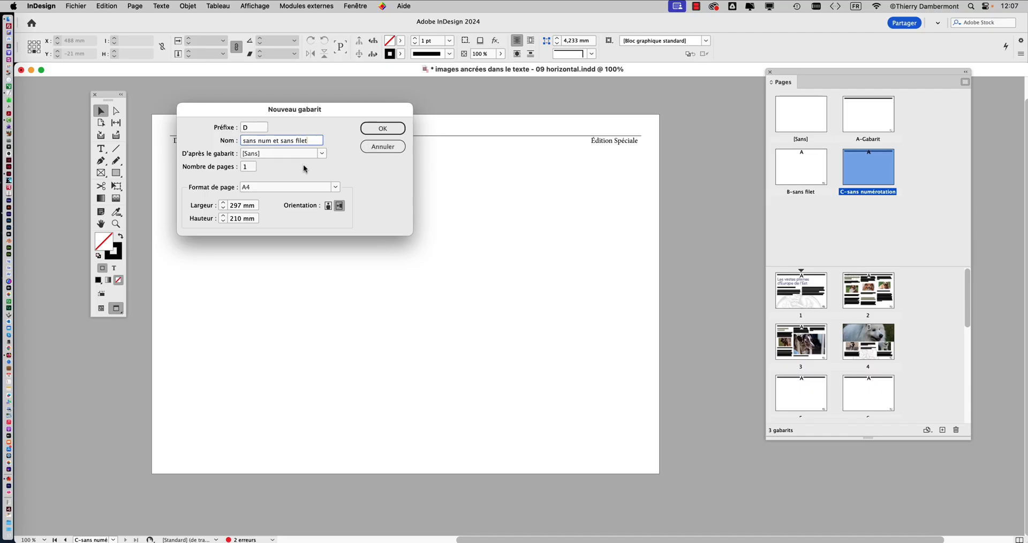
pyautogui.click(383, 131)
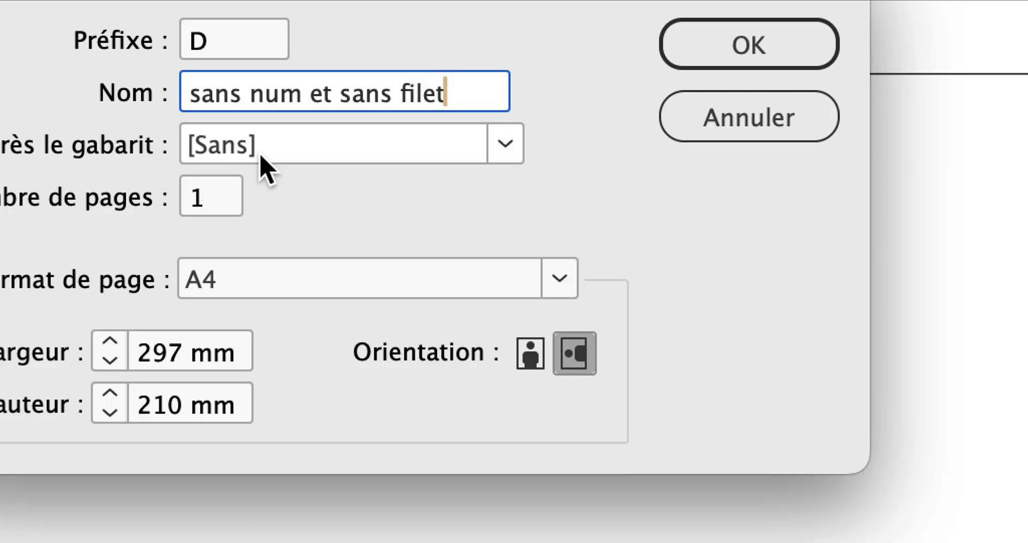
pyautogui.click(261, 158)
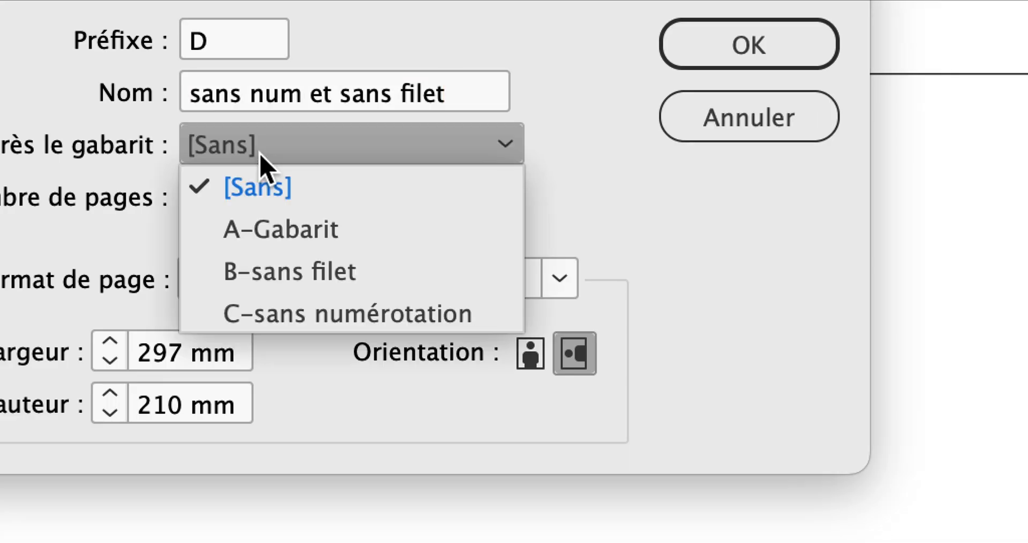
pyautogui.click(263, 175)
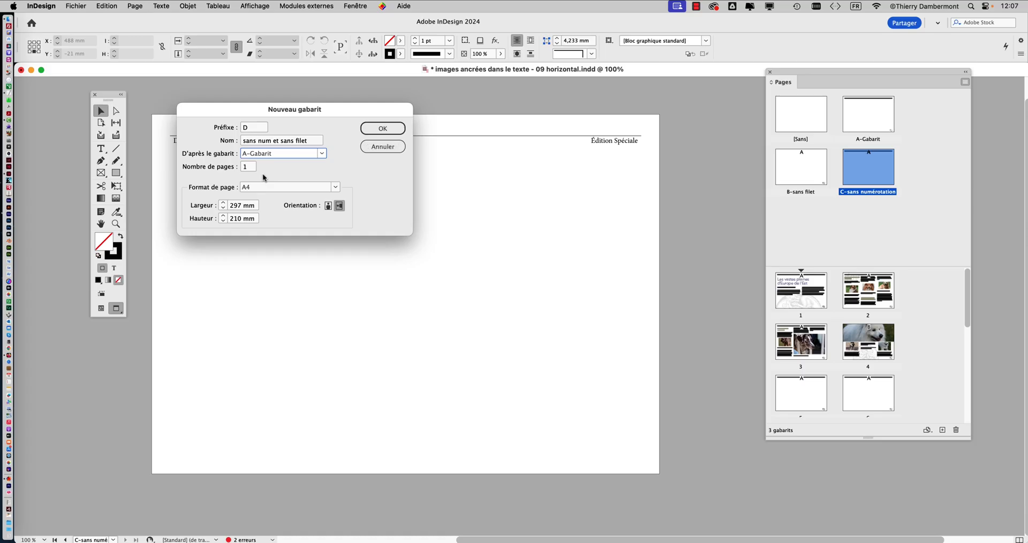
pyautogui.click(745, 5)
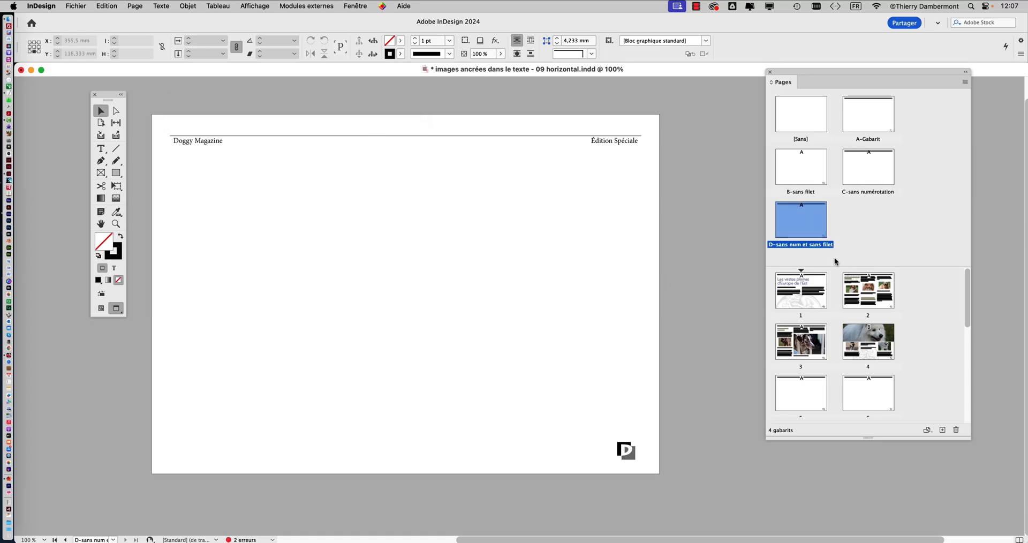
# - Delete the inherited header text with its rule and the page number marker from the D-sans num et sans filet master
pyautogui.click(223, 144)
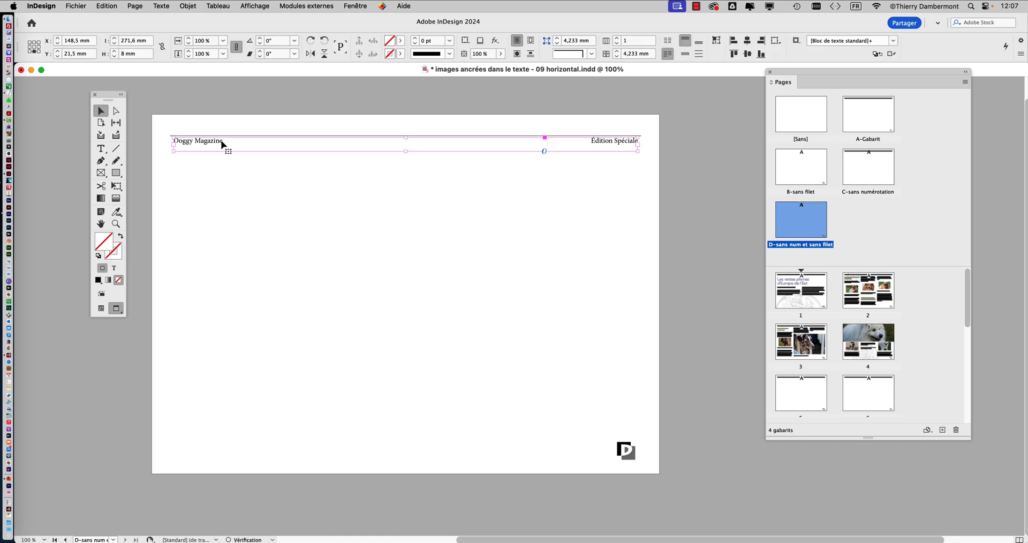
pyautogui.press('Delete')
pyautogui.click(632, 454)
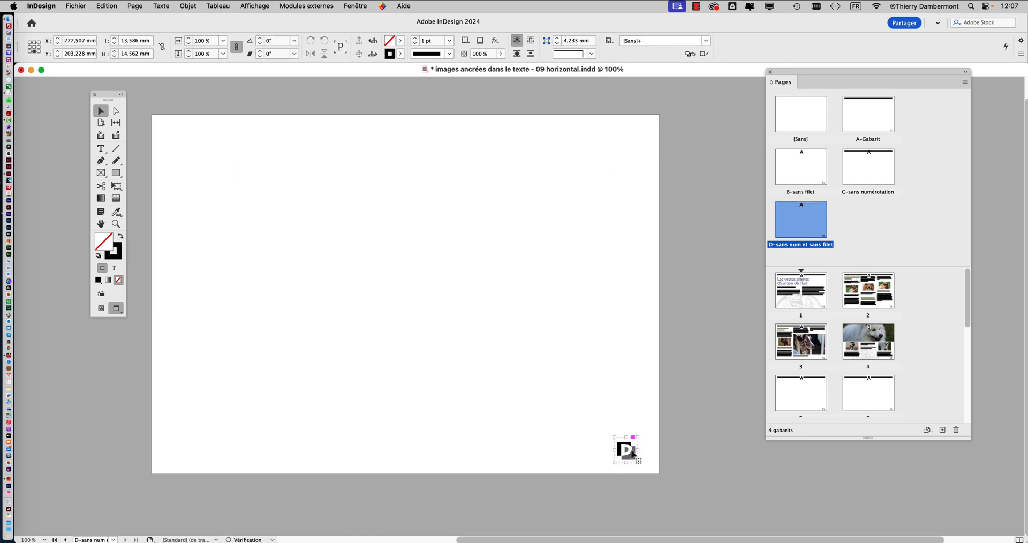
pyautogui.press('Delete')
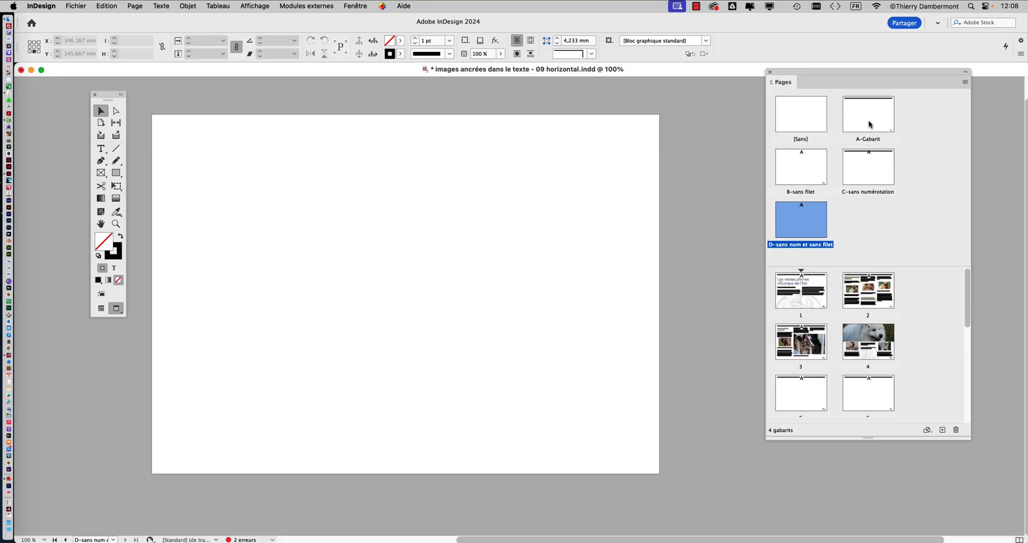
# - On the A-Gabarit master, lock the "numérotation et filet" layer, then unlock the decoration layer and make it active
pyautogui.doubleClick(868, 120)
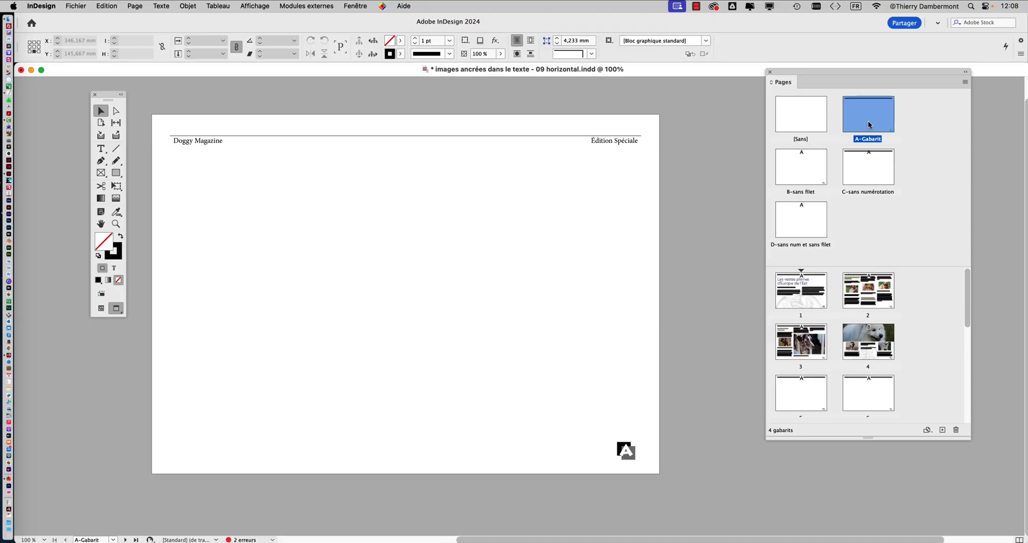
pyautogui.click(355, 6)
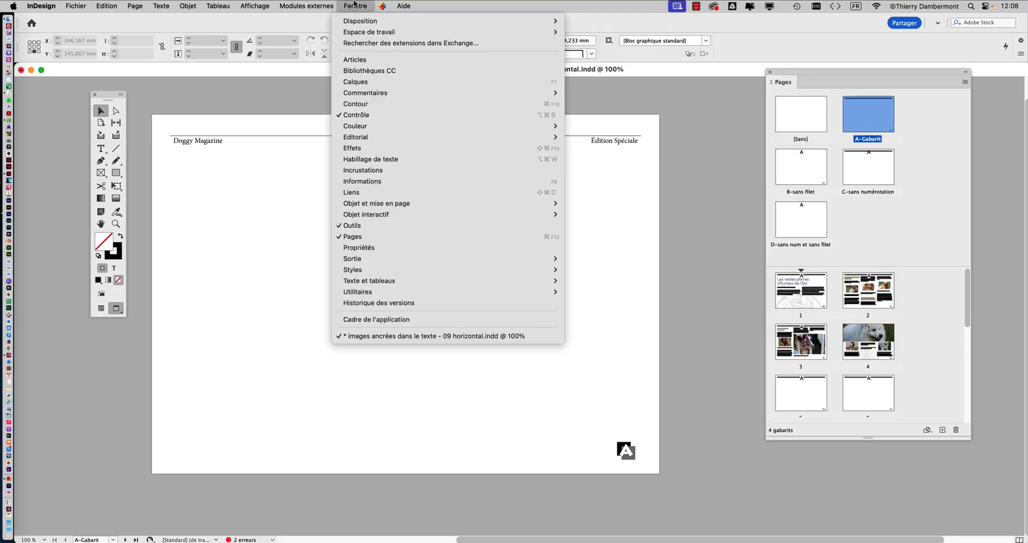
pyautogui.click(398, 85)
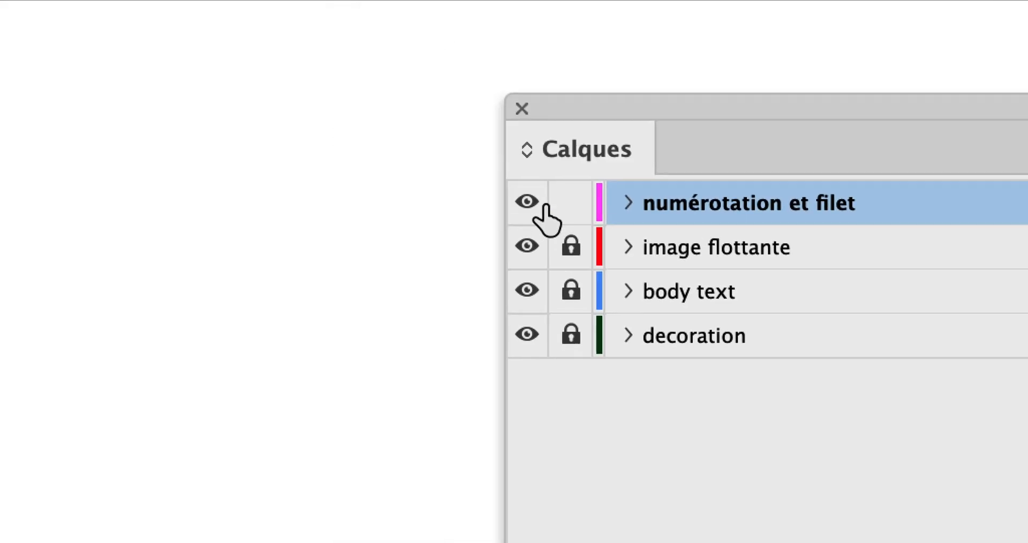
pyautogui.click(541, 198)
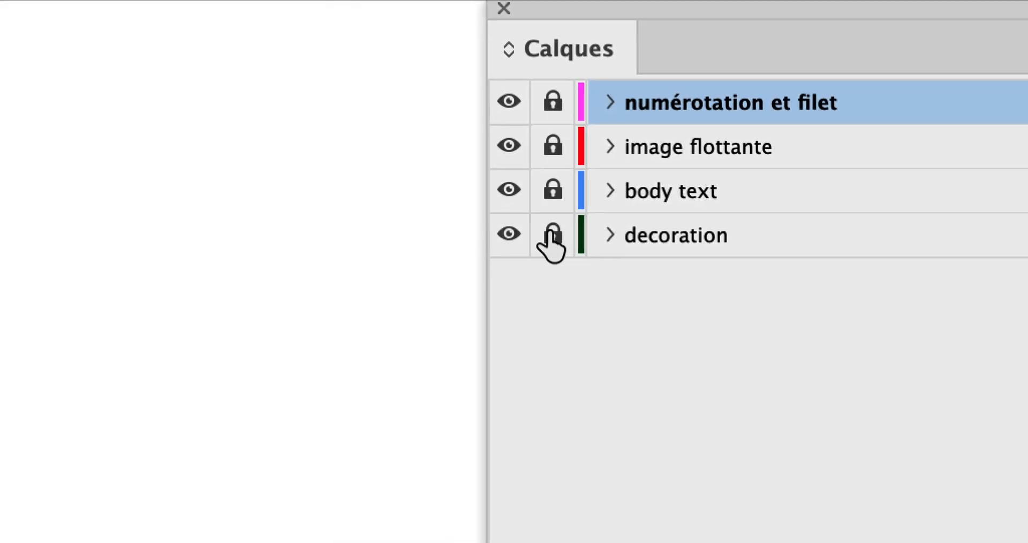
pyautogui.click(552, 236)
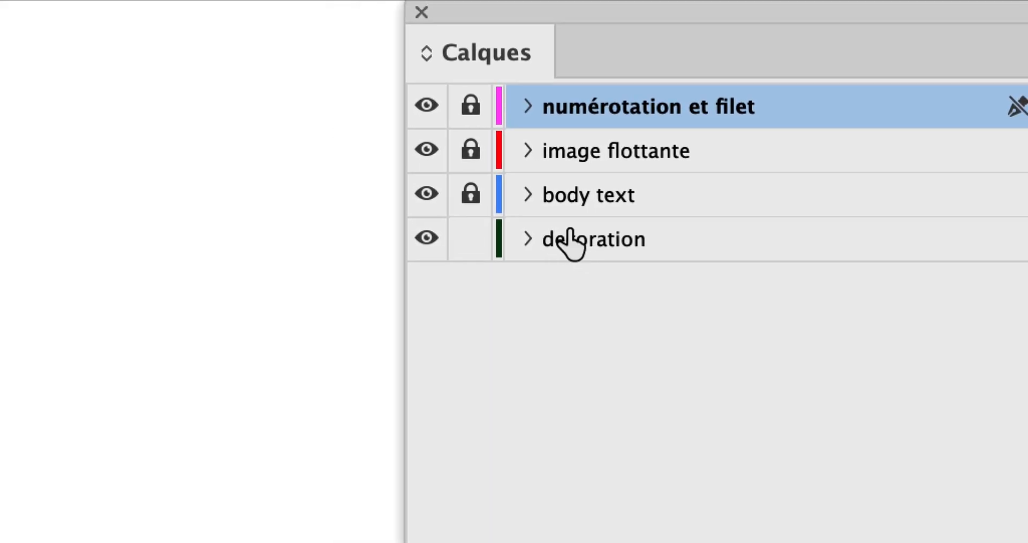
pyautogui.click(586, 241)
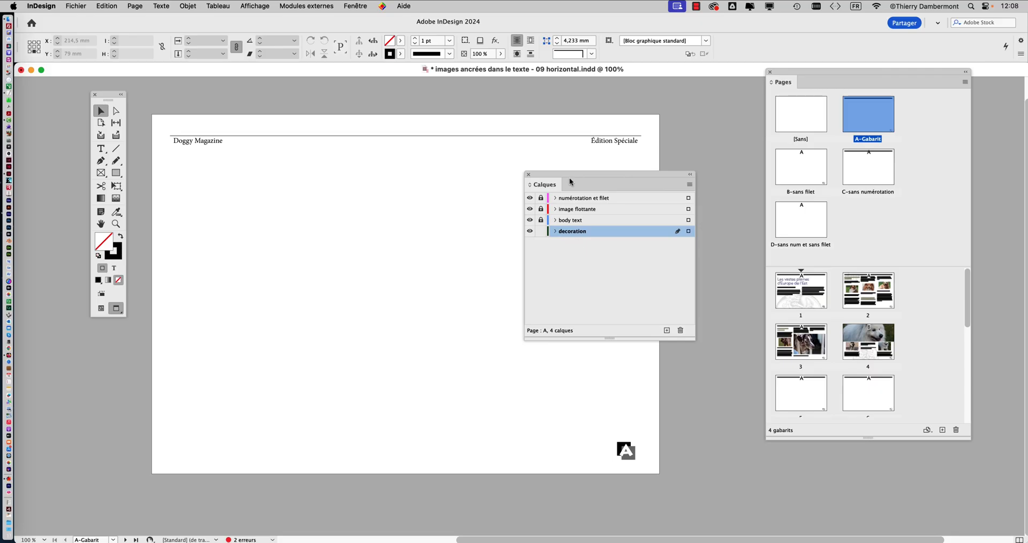
pyautogui.moveTo(570, 179); pyautogui.dragTo(672, 173)
# - Draw a rectangle about 159 × 28 mm across the middle of the A-Gabarit page's upper edge, filled black without a stroke
pyautogui.click(116, 172)
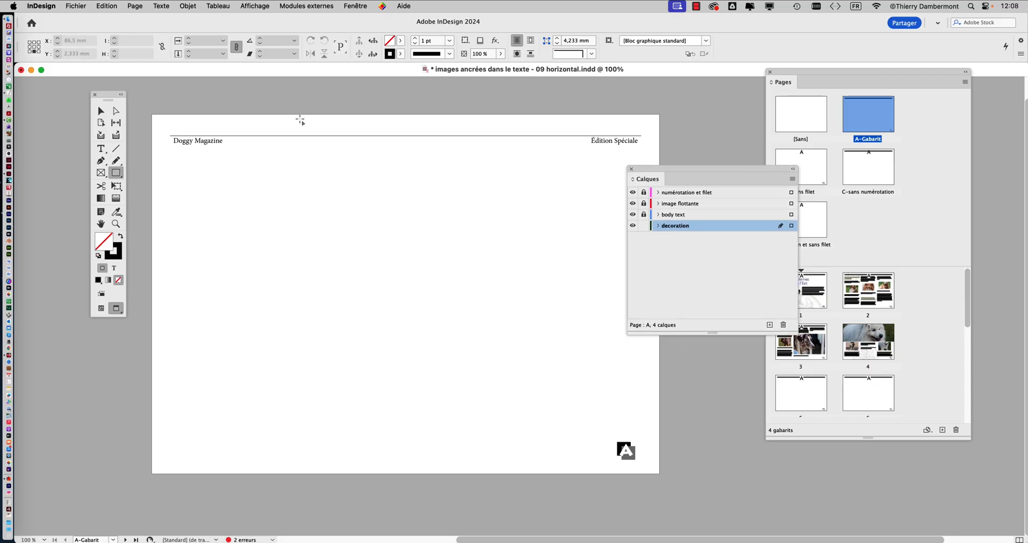
pyautogui.moveTo(290, 98); pyautogui.dragTo(562, 146)
pyautogui.click(120, 236)
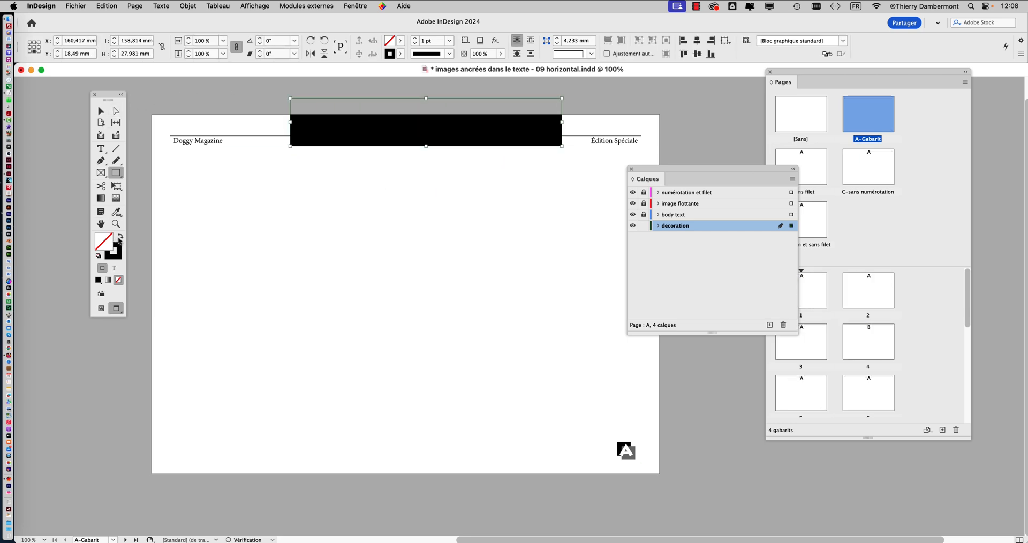
# - Fill the A-Gabarit rectangle with the C=48 M=35 J=55 N=0 swatch at a 38% tint
pyautogui.click(347, 5)
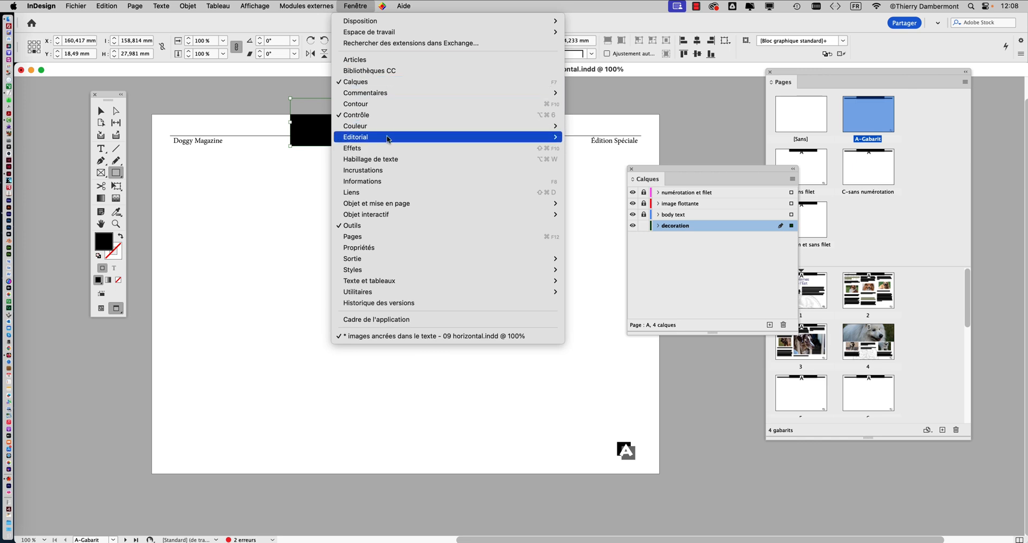
pyautogui.moveTo(388, 126)
pyautogui.click(583, 148)
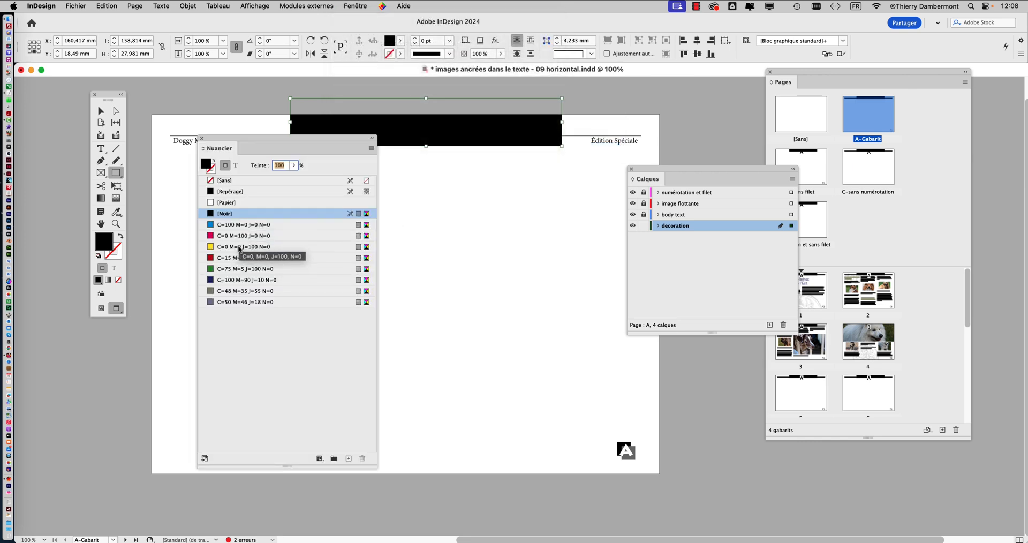
pyautogui.click(235, 290)
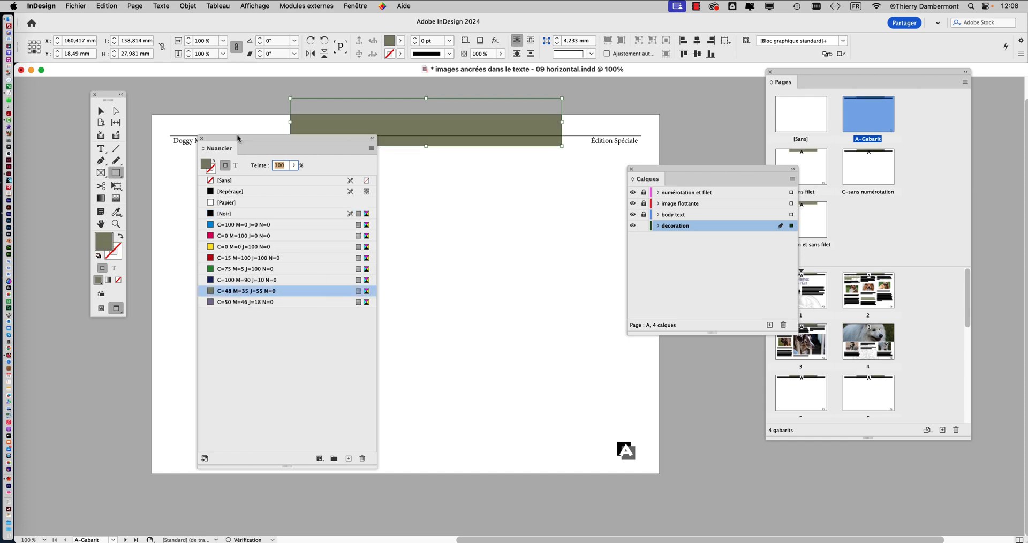
pyautogui.click(293, 165)
pyautogui.click(261, 179)
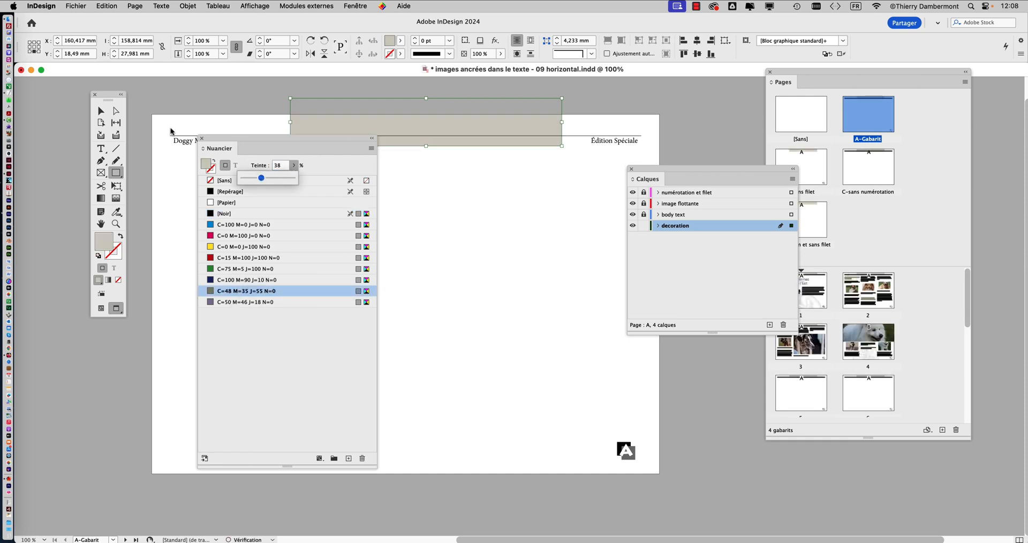
# - Move the tinted rectangle to the upper-right corner of the A-Gabarit page, at about X 244.6 mm and Y 24 mm, overlapping the edges
pyautogui.click(101, 111)
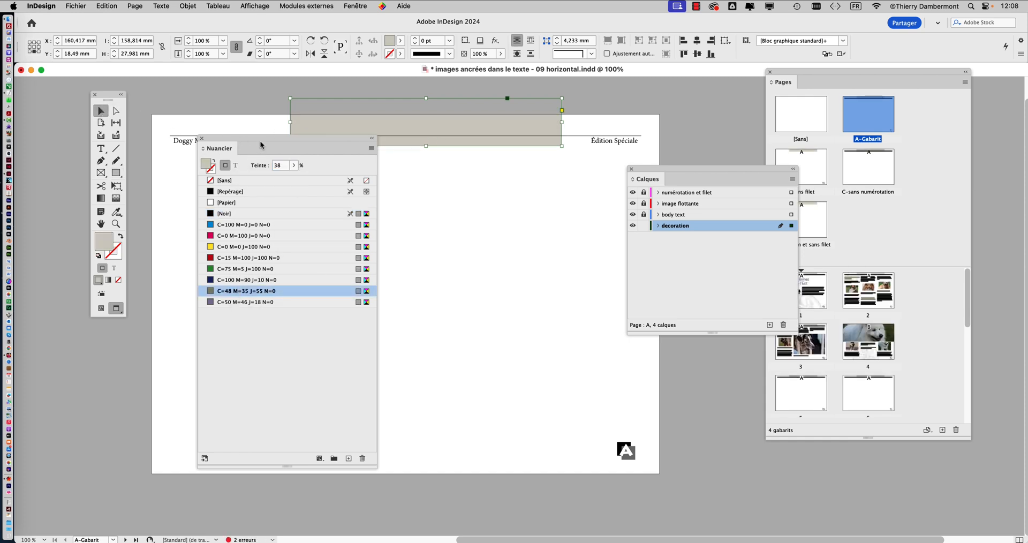
pyautogui.moveTo(261, 144); pyautogui.dragTo(171, 261)
pyautogui.moveTo(406, 127); pyautogui.dragTo(552, 130)
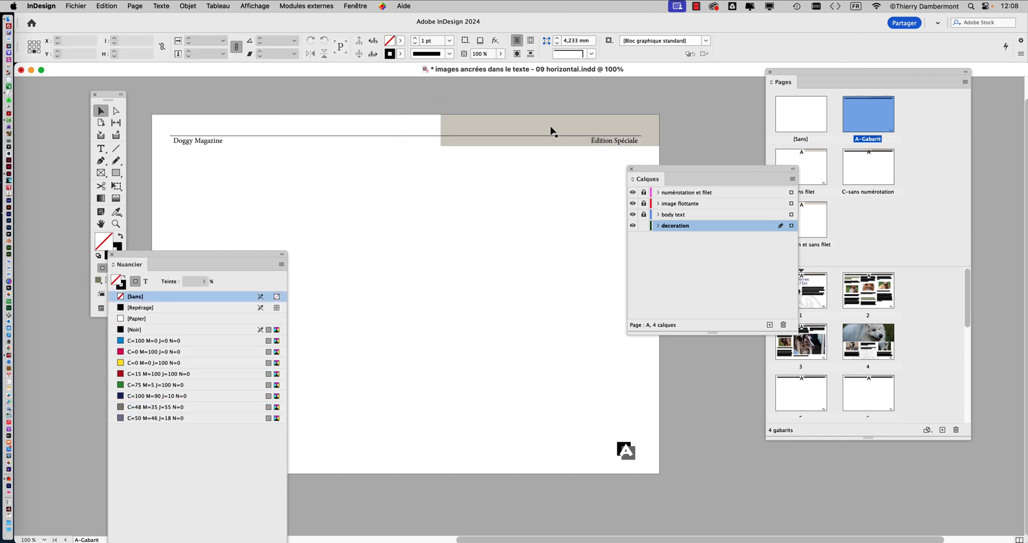
pyautogui.click(552, 130)
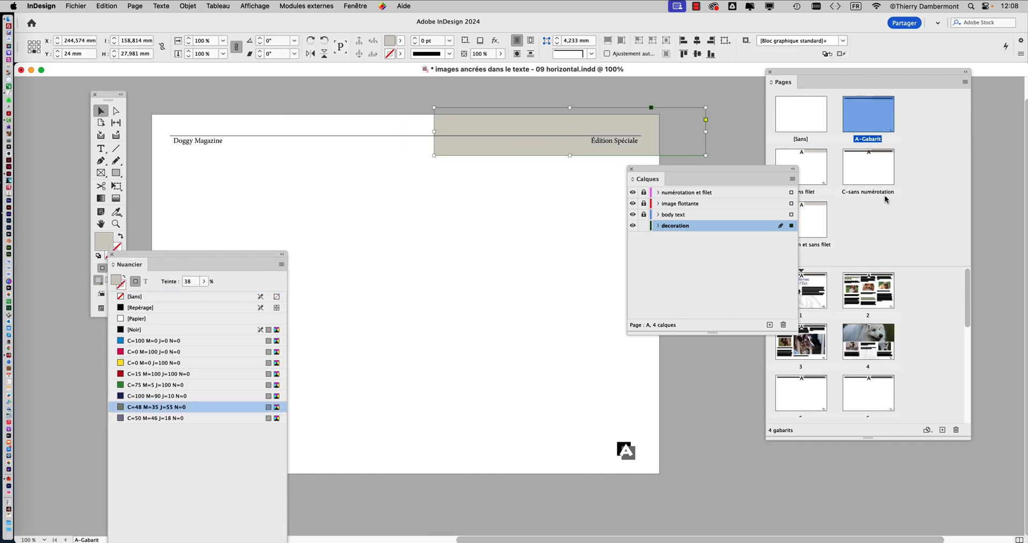
pyautogui.moveTo(779, 171); pyautogui.dragTo(715, 211)
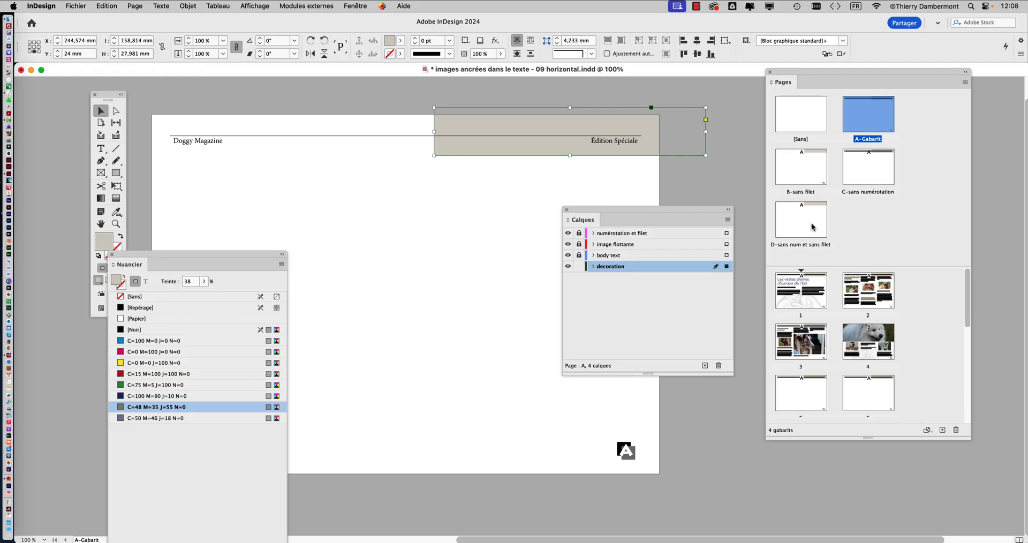
pyautogui.moveTo(270, 252); pyautogui.dragTo(192, 380)
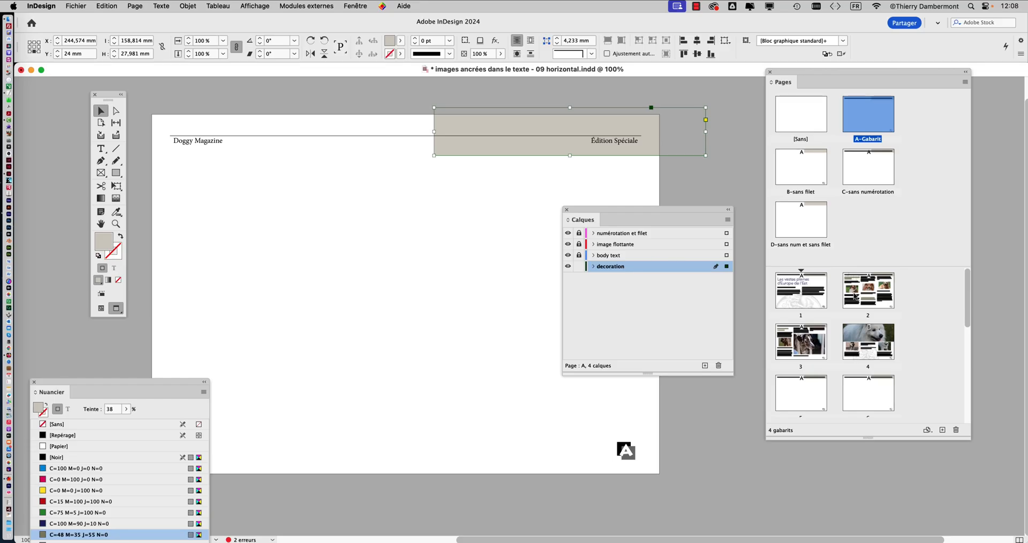
# - Examine how the inherited rectangle looks on document pages 1 to 4
pyautogui.doubleClick(872, 295)
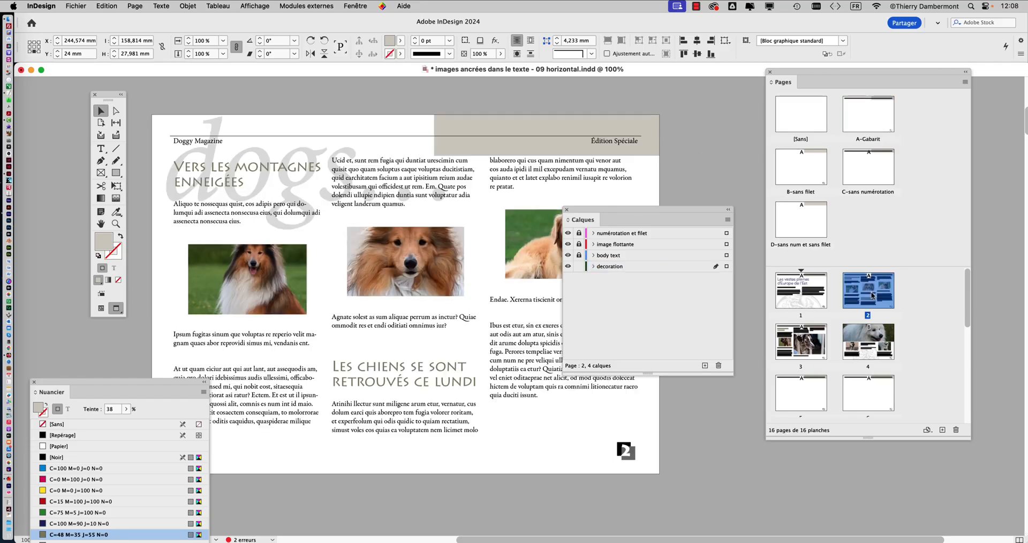
pyautogui.moveTo(648, 217); pyautogui.dragTo(713, 278)
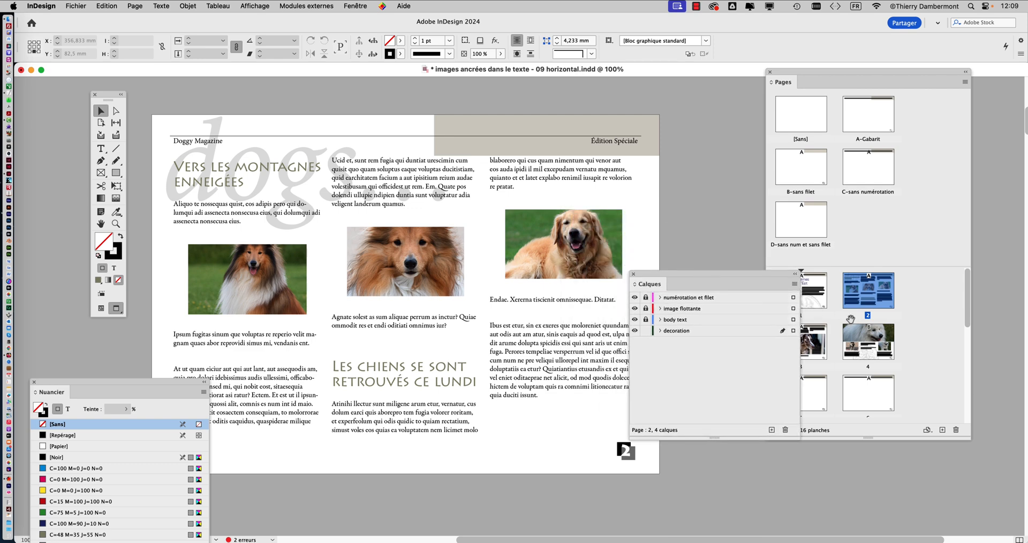
pyautogui.doubleClick(865, 343)
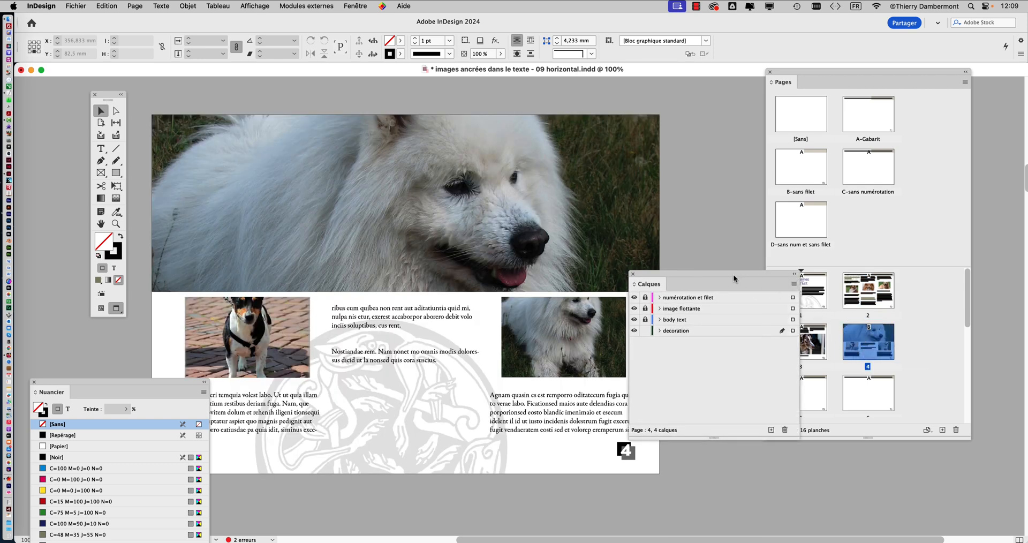
pyautogui.moveTo(736, 274); pyautogui.dragTo(814, 468)
pyautogui.doubleClick(807, 351)
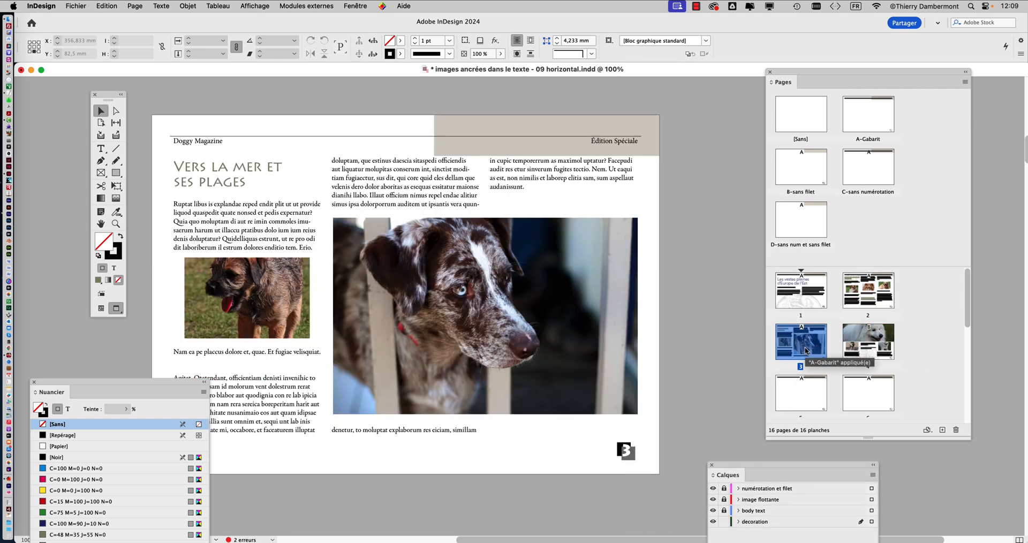
pyautogui.doubleClick(799, 308)
pyautogui.doubleClick(888, 296)
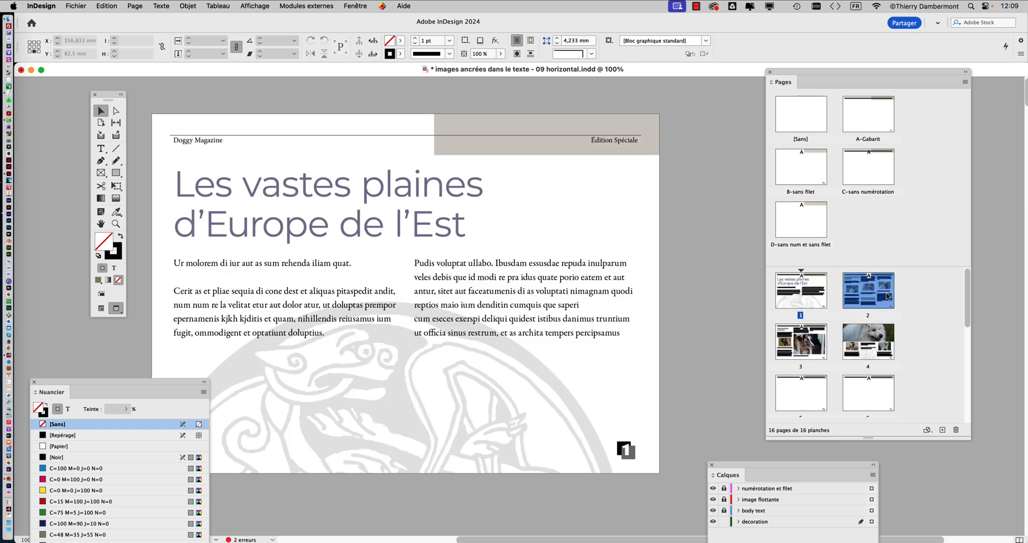
pyautogui.doubleClick(811, 298)
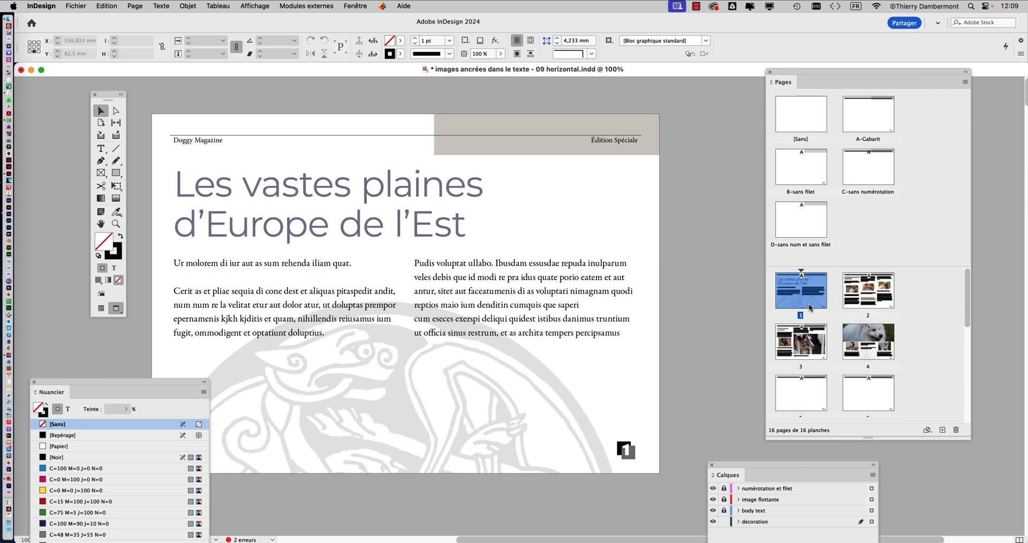
pyautogui.doubleClick(807, 341)
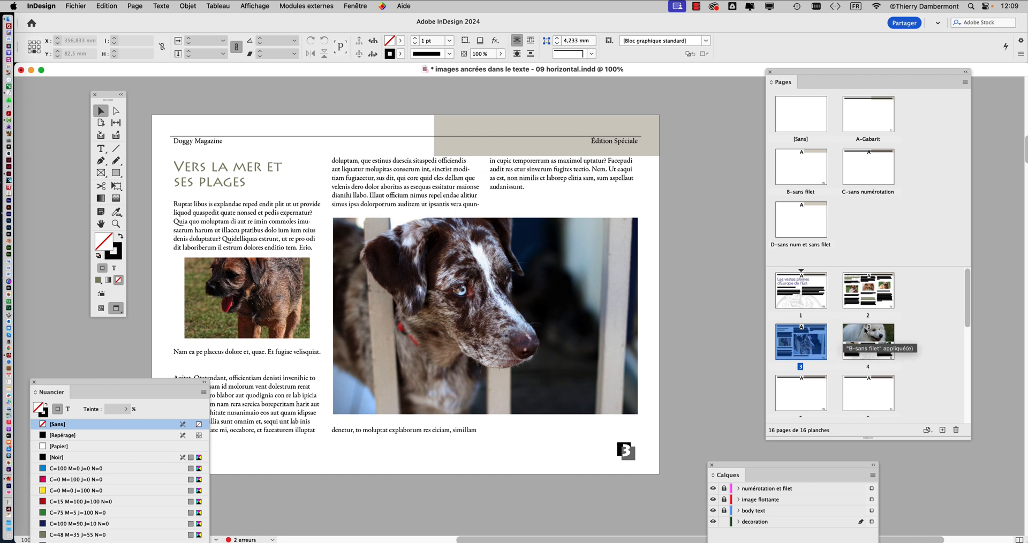
# - On the A-Gabarit master, raise the lower edge of the tinted rectangle to reduce its height to about 23.6 mm
pyautogui.click(871, 118)
pyautogui.doubleClick(871, 117)
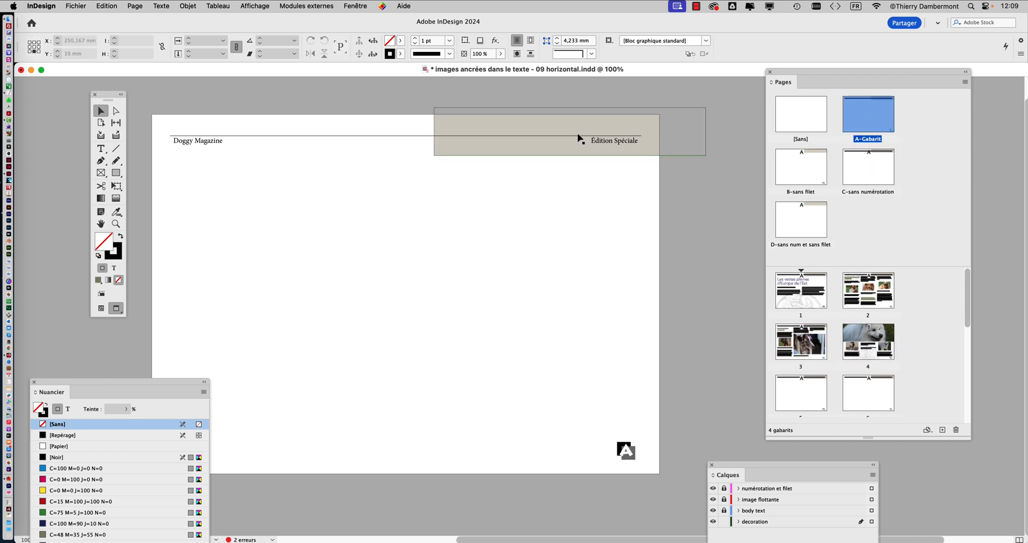
pyautogui.click(572, 155)
pyautogui.moveTo(571, 155); pyautogui.dragTo(572, 148)
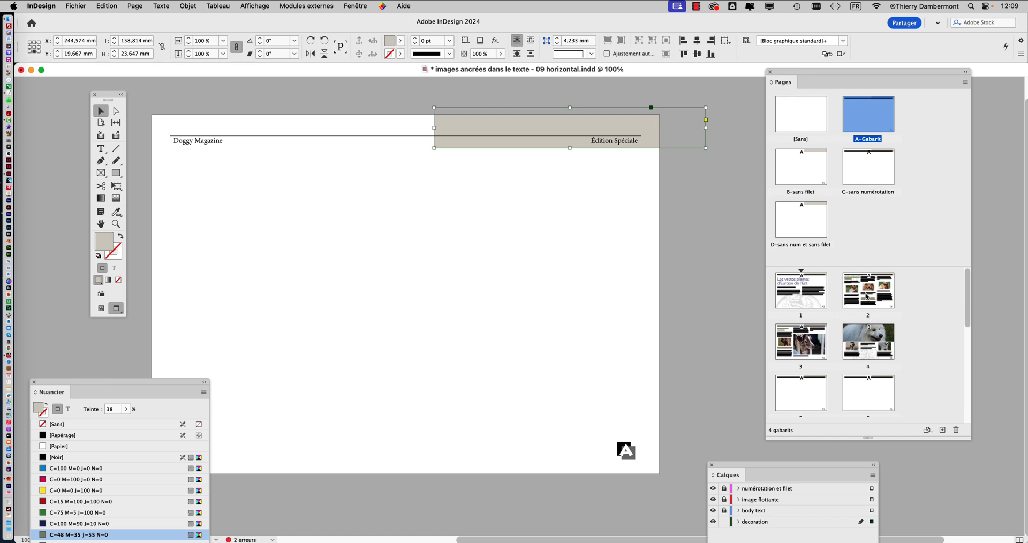
# - Check the shortened rectangle on document pages 2, 4 and 3
pyautogui.doubleClick(868, 300)
pyautogui.doubleClick(868, 339)
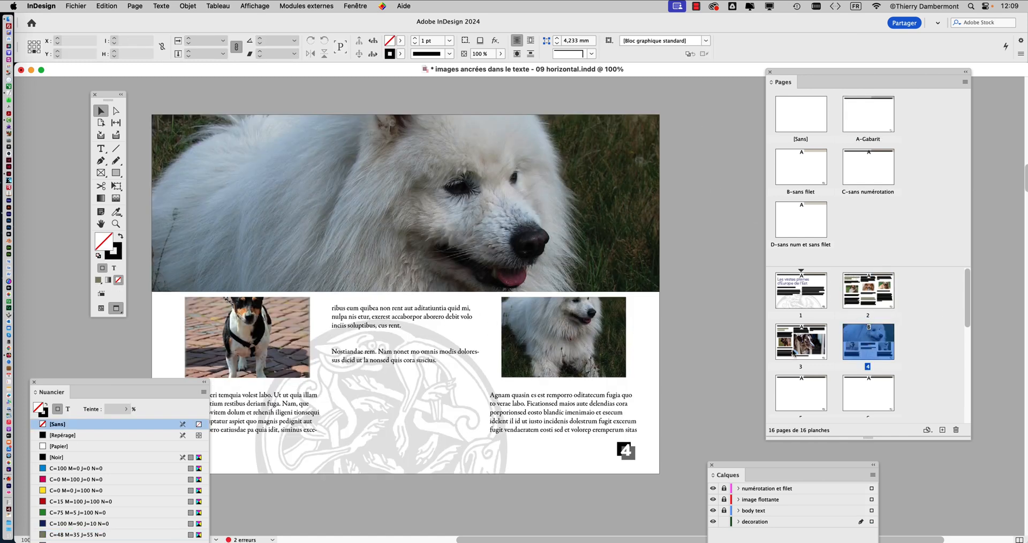
pyautogui.doubleClick(794, 354)
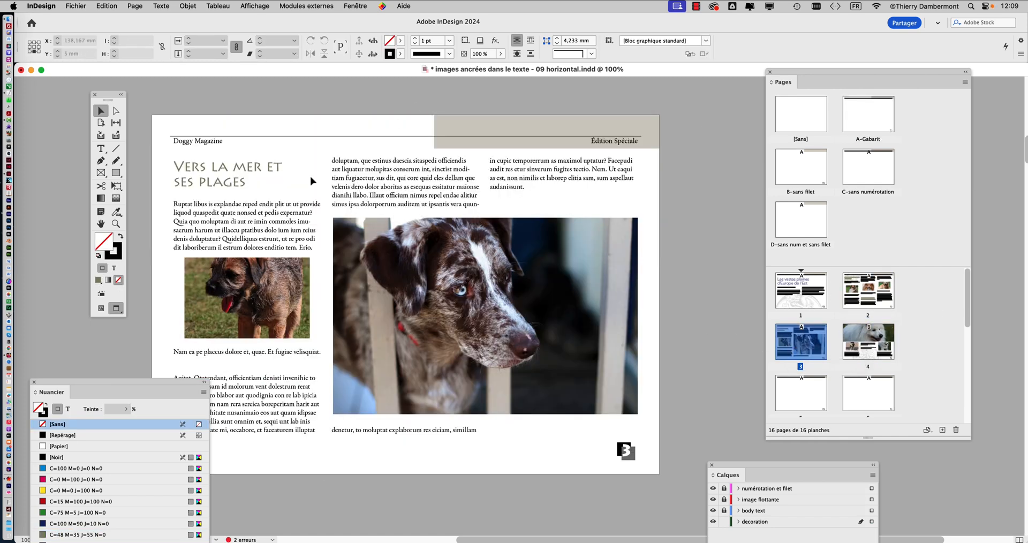
pyautogui.moveTo(169, 385); pyautogui.dragTo(177, 493)
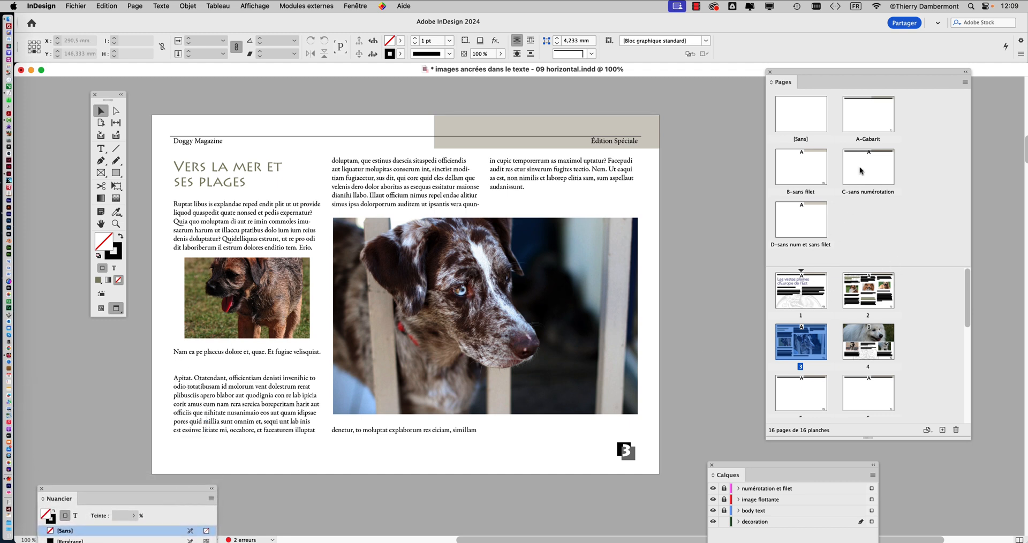
# - Reopen the A-Gabarit master and lock the decoration layer
pyautogui.click(867, 117)
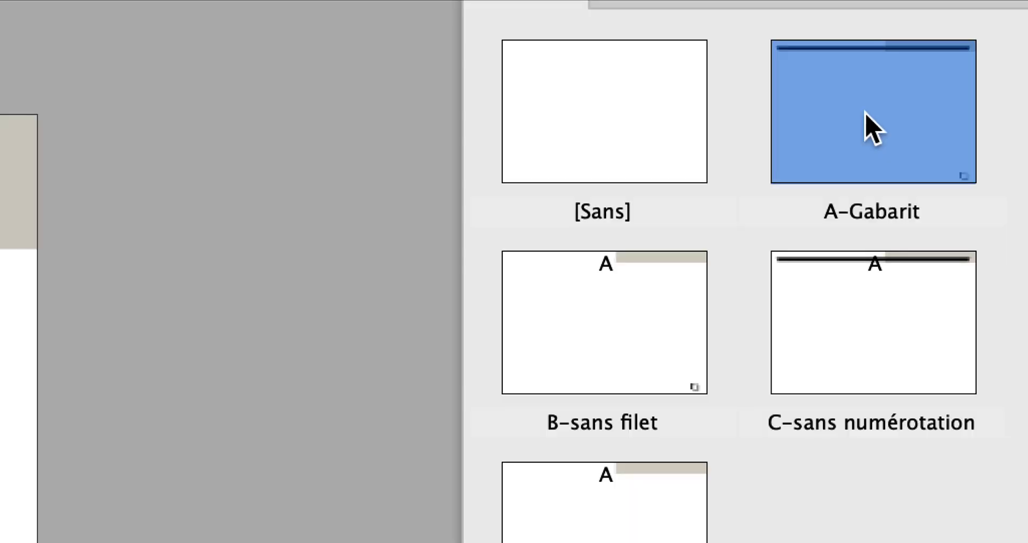
pyautogui.doubleClick(866, 114)
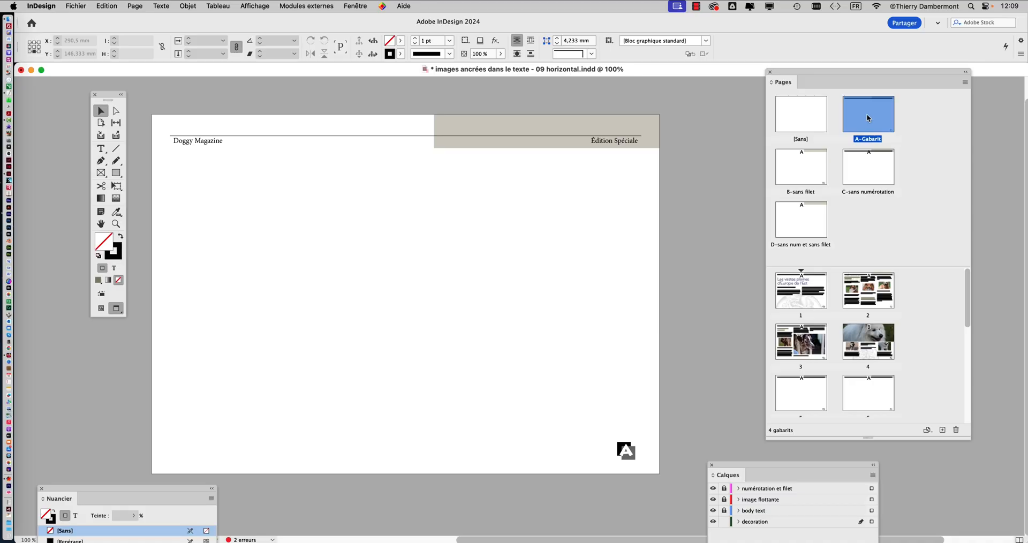
pyautogui.moveTo(735, 469); pyautogui.dragTo(543, 191)
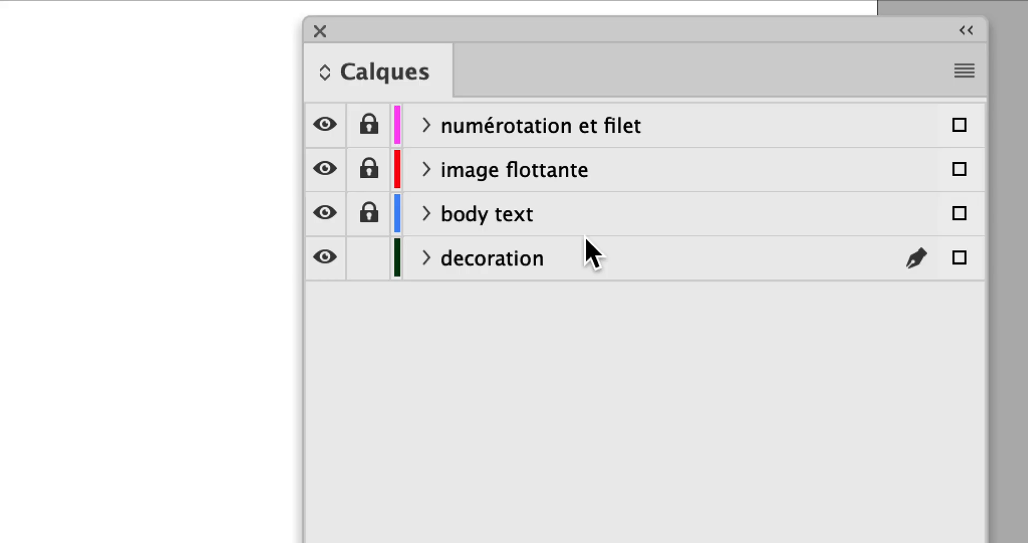
pyautogui.click(532, 243)
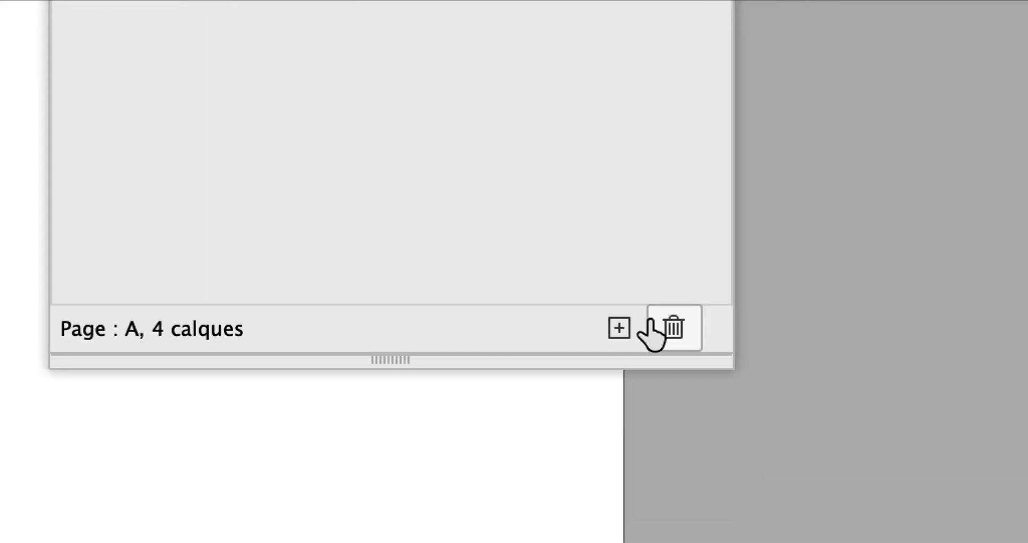
# - Add a new layer below the decoration layer and name it "fond gris"
pyautogui.click(641, 319)
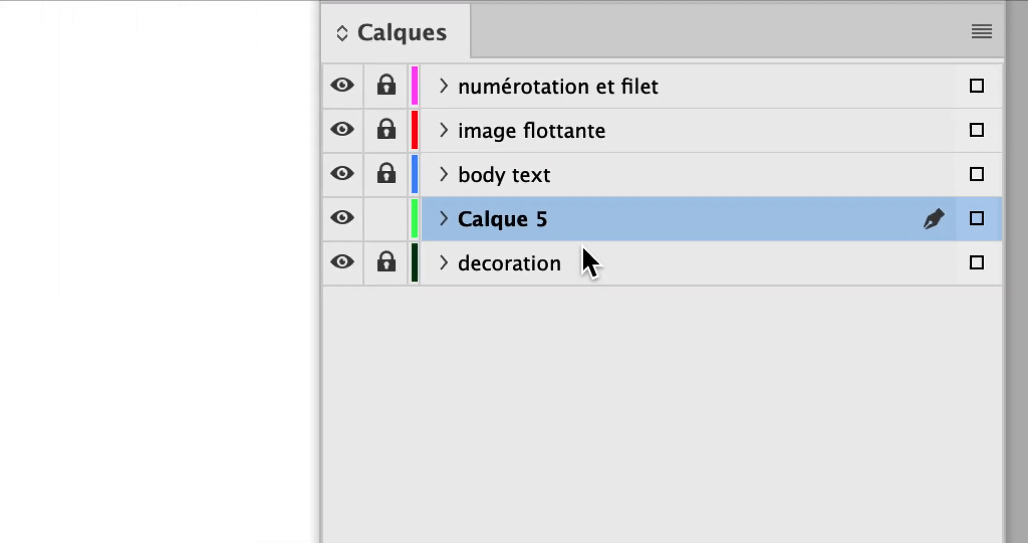
pyautogui.moveTo(584, 220); pyautogui.dragTo(579, 295)
pyautogui.doubleClick(514, 268)
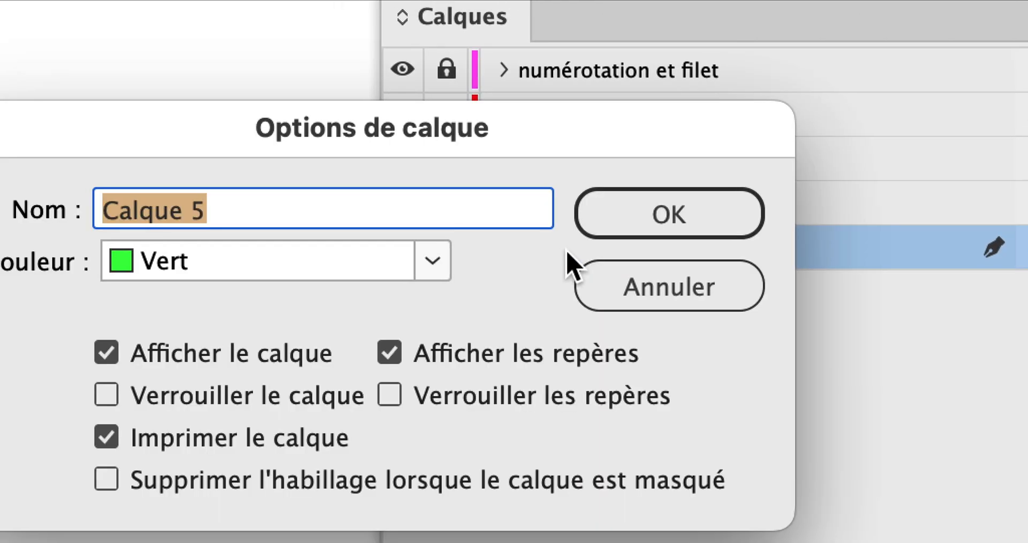
pyautogui.write('fond gris')
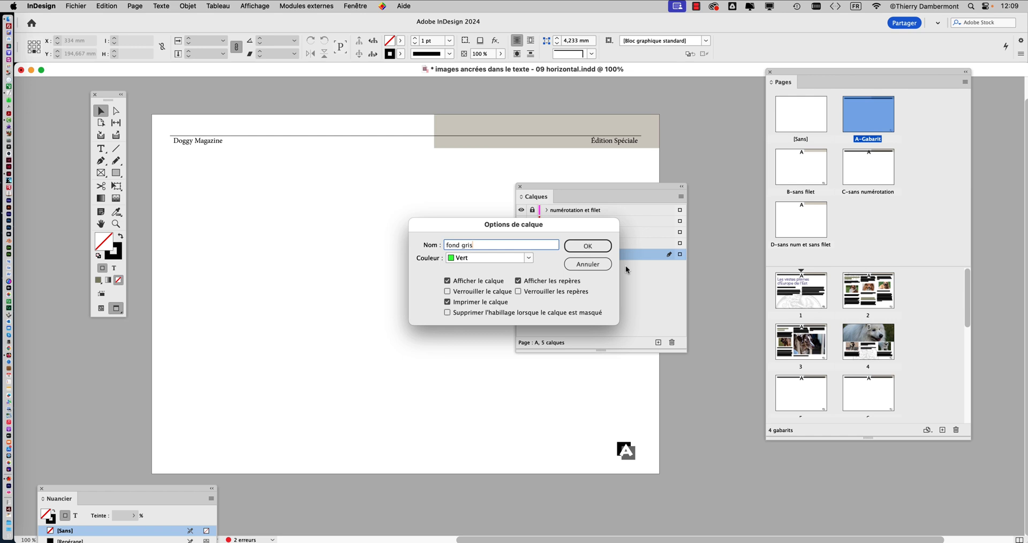
pyautogui.click(670, 213)
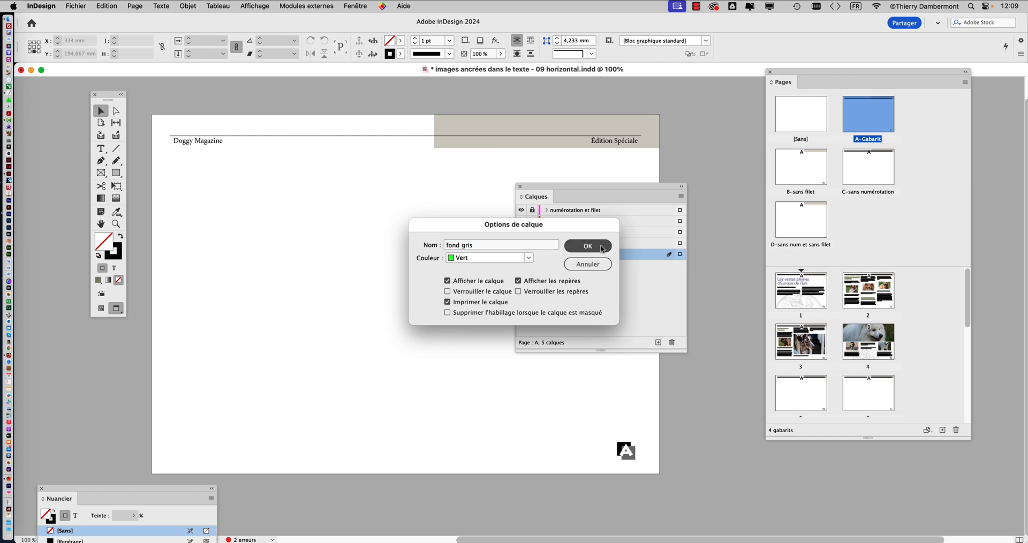
pyautogui.moveTo(576, 188); pyautogui.dragTo(729, 172)
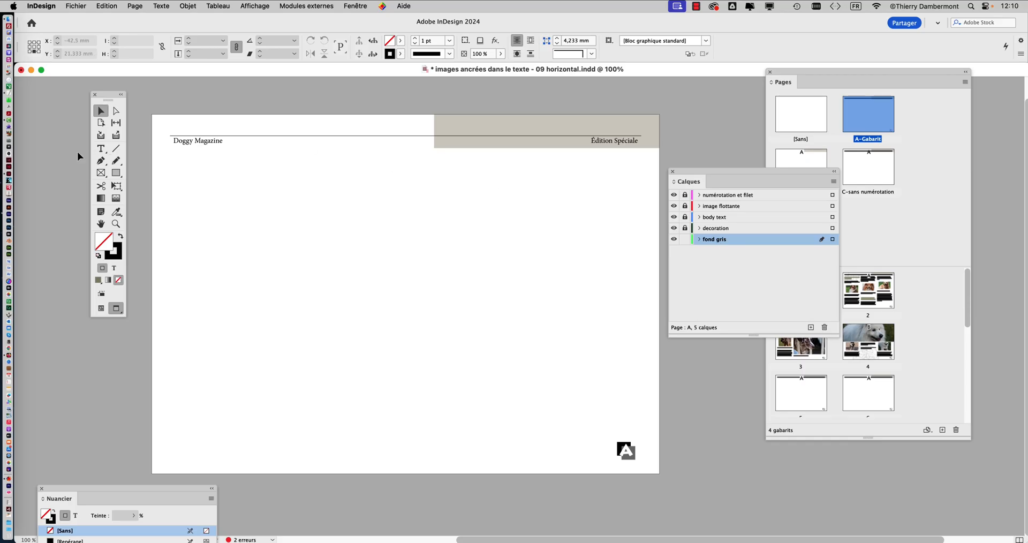
# - Draw a rectangle about 305 × 220 mm covering the whole A-Gabarit page and its bleed, filled black without a stroke
pyautogui.click(111, 176)
pyautogui.moveTo(144, 105)
pyautogui.mouseDown()
pyautogui.moveTo(354, 240)
pyautogui.moveTo(665, 483)
pyautogui.mouseUp()
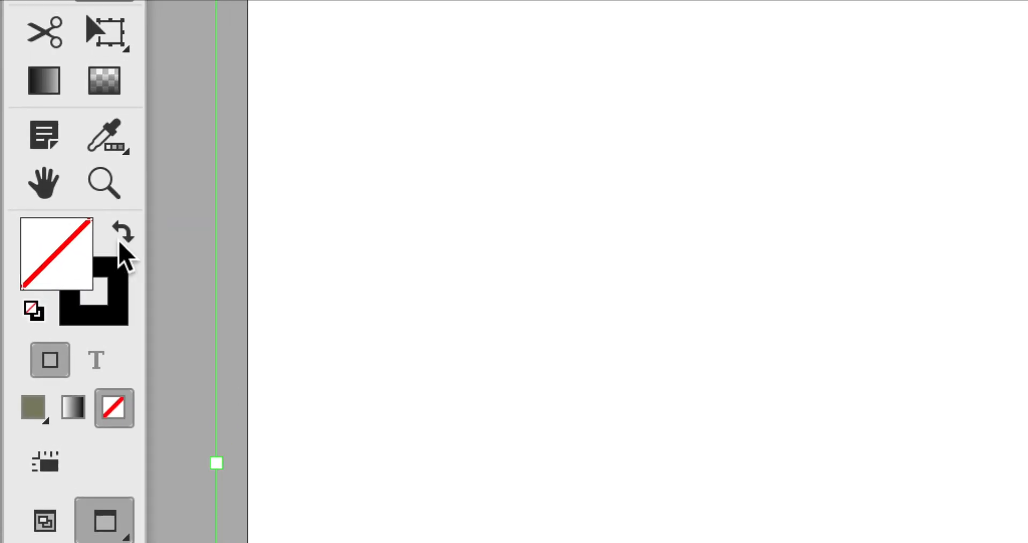
pyautogui.click(120, 242)
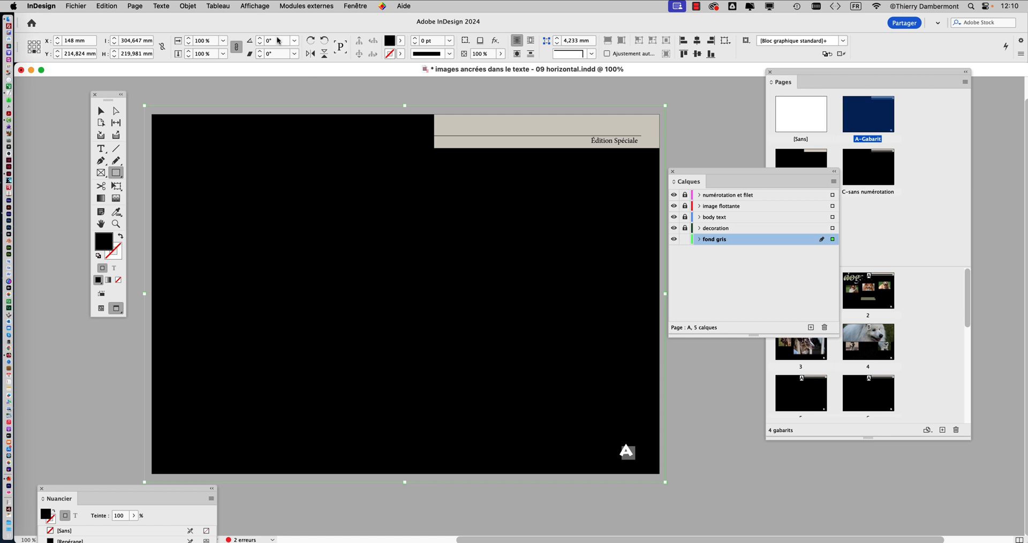
# - Try black tints of 5% and 10% as the fill of the full-page background rectangle
pyautogui.click(345, 5)
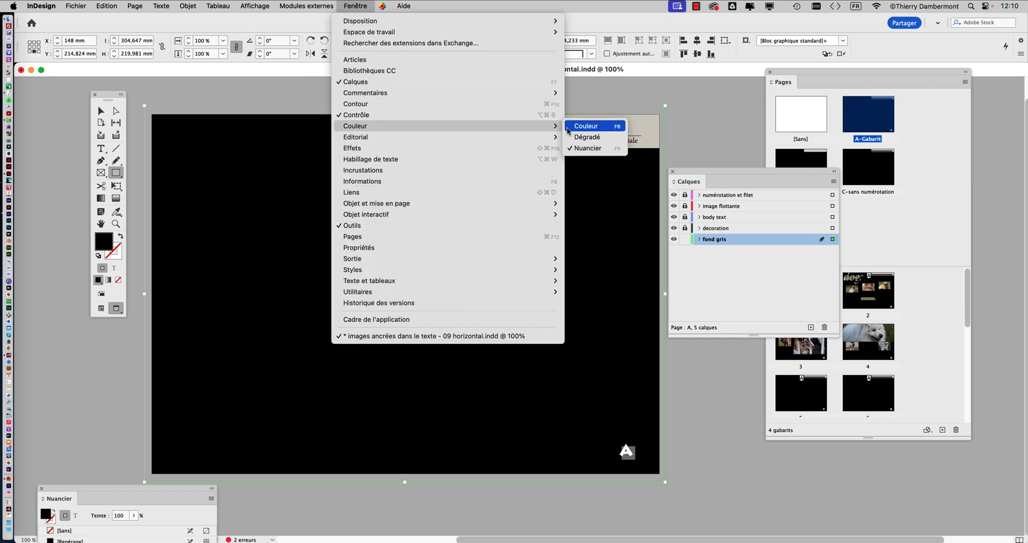
pyautogui.click(589, 148)
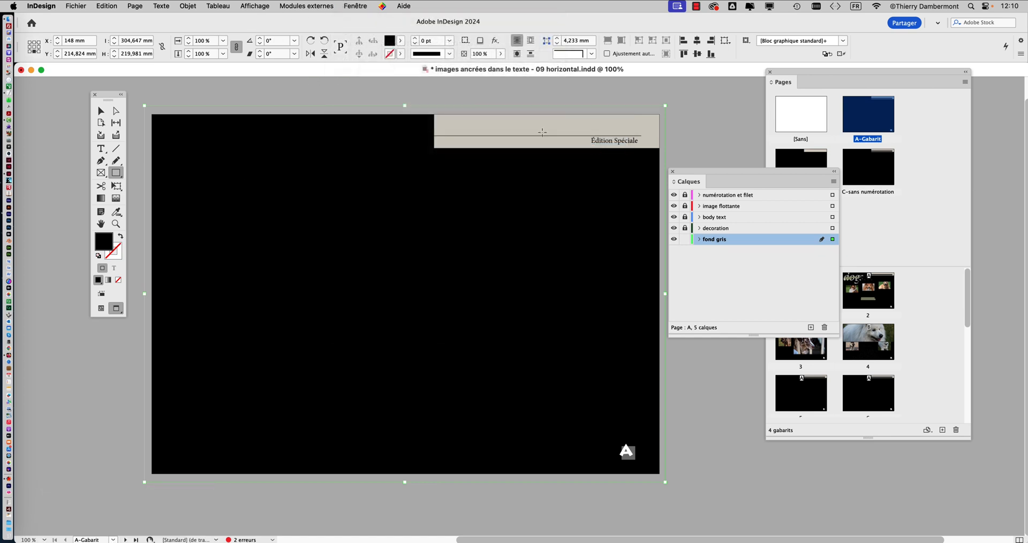
pyautogui.click(343, 6)
pyautogui.moveTo(403, 126)
pyautogui.click(573, 149)
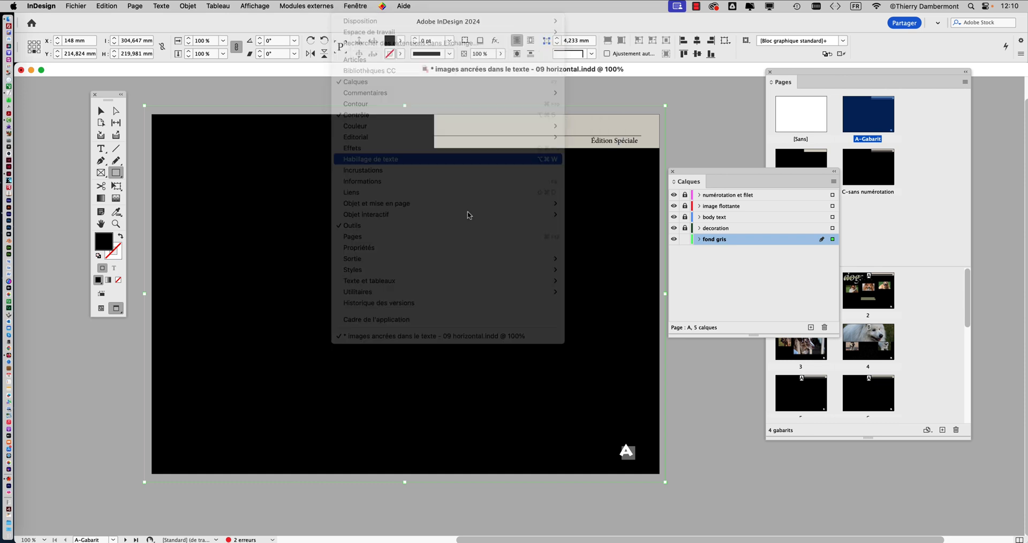
pyautogui.moveTo(126, 489); pyautogui.dragTo(594, 243)
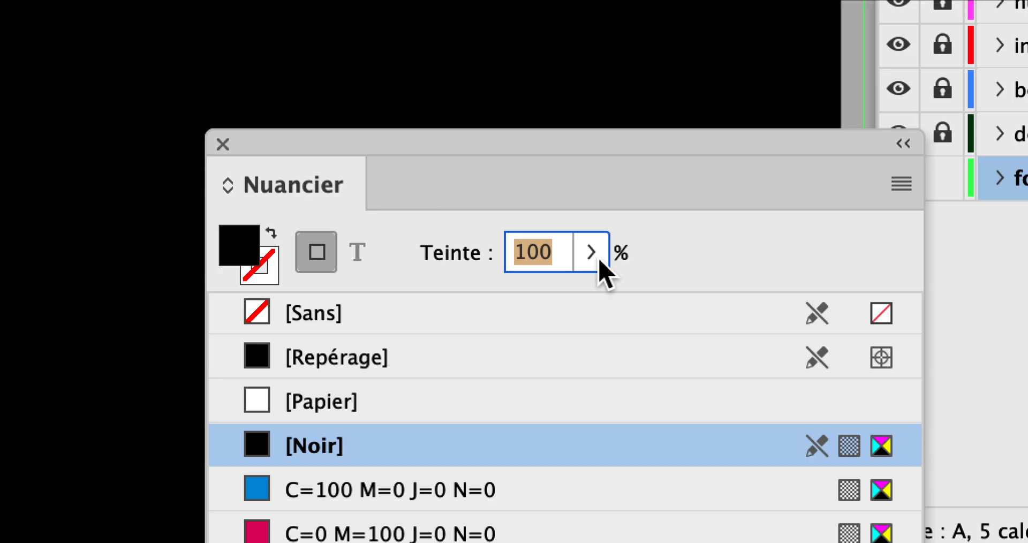
pyautogui.write('5')
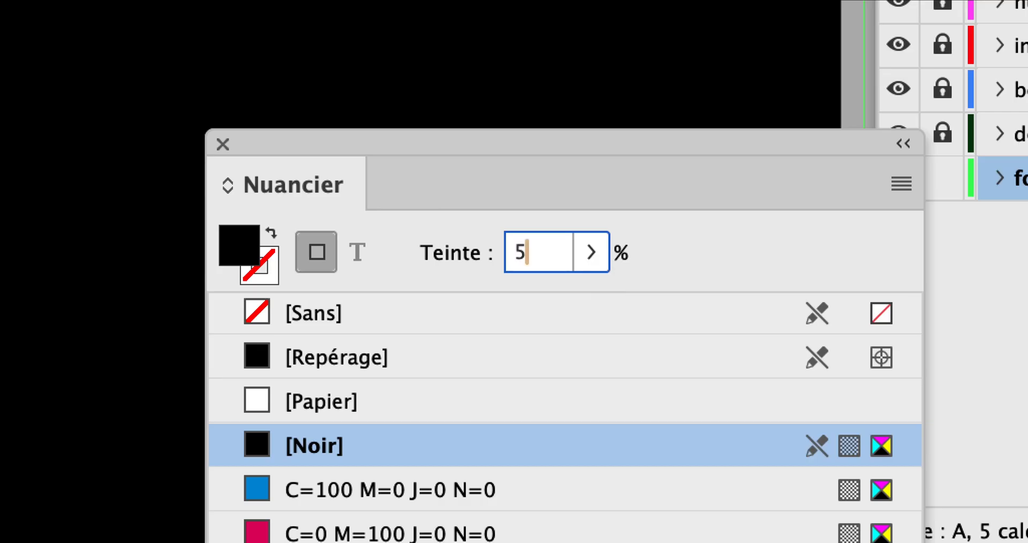
pyautogui.press('Return')
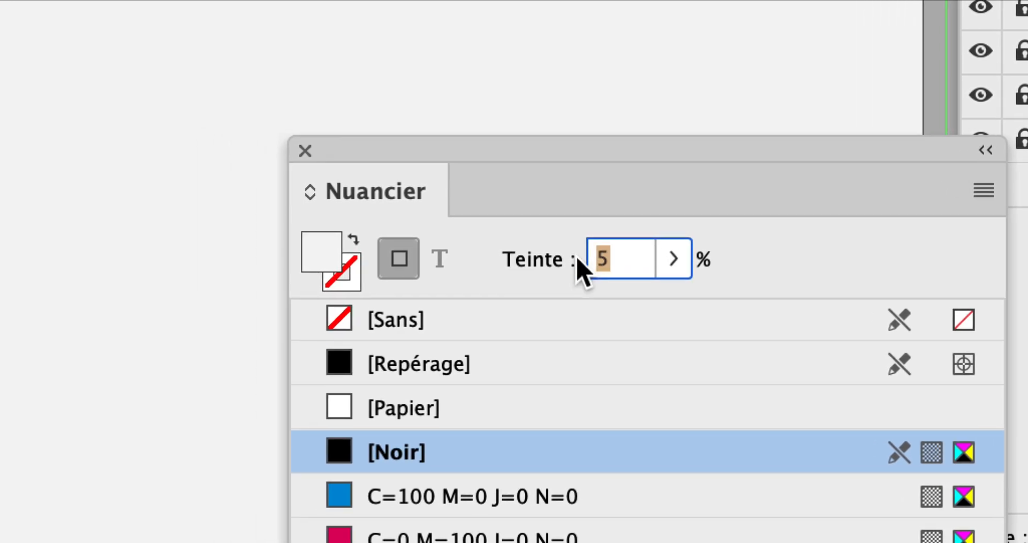
pyautogui.write('10')
pyautogui.press('Return')
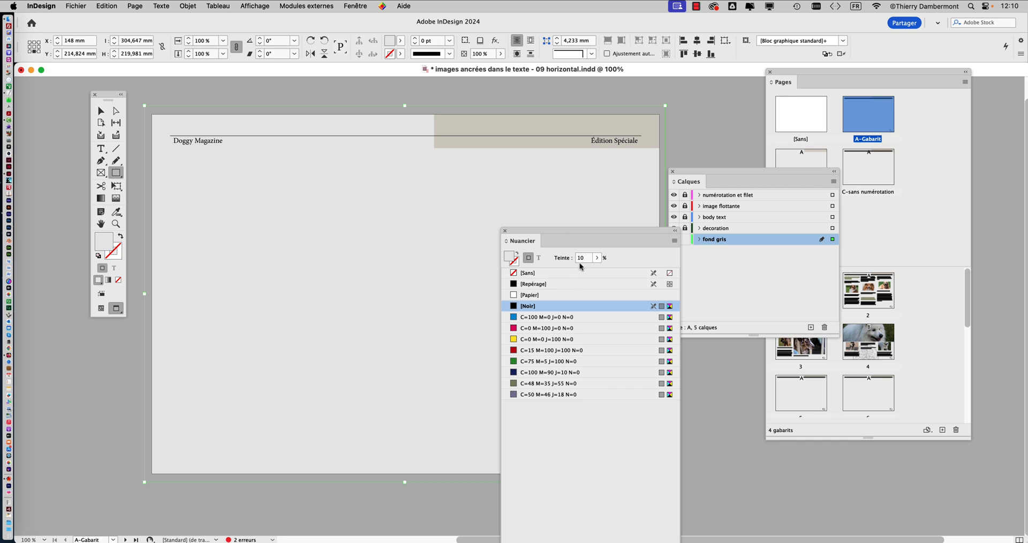
# - Set the background rectangle's black tint to 8%, switch to the Selection tool and deselect the rectangle
pyautogui.click(576, 259)
pyautogui.write('5')
pyautogui.press('Return')
pyautogui.click(505, 231)
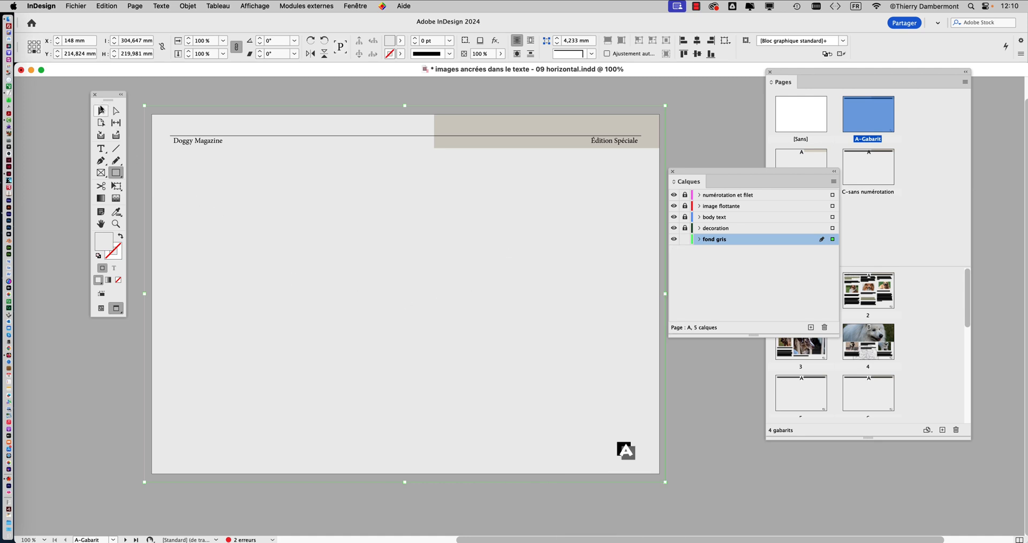
pyautogui.click(101, 111)
pyautogui.click(188, 97)
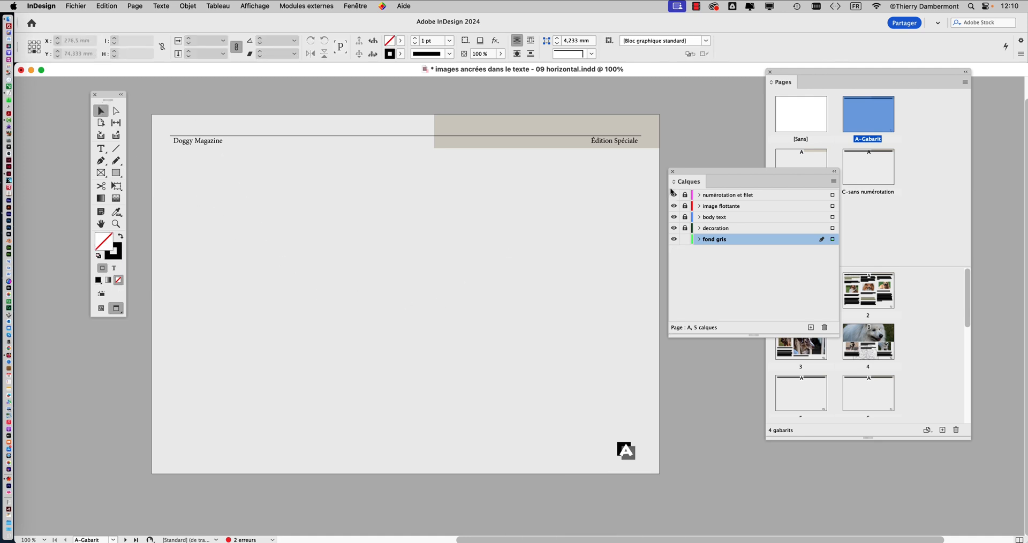
# - Check the grey background on document pages 2, 3 and 4, returning to page 2
pyautogui.moveTo(700, 177); pyautogui.dragTo(161, 487)
pyautogui.doubleClick(865, 304)
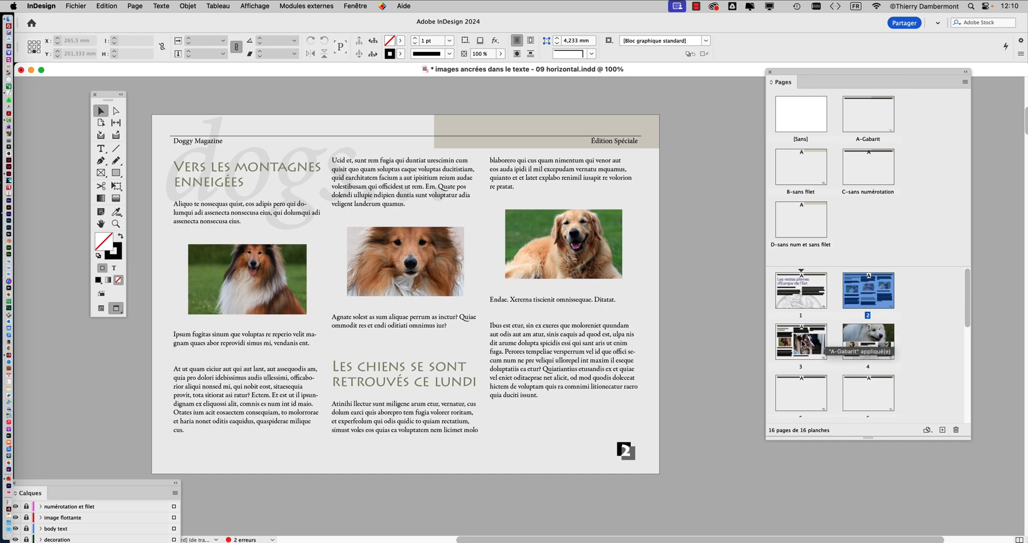
pyautogui.doubleClick(803, 343)
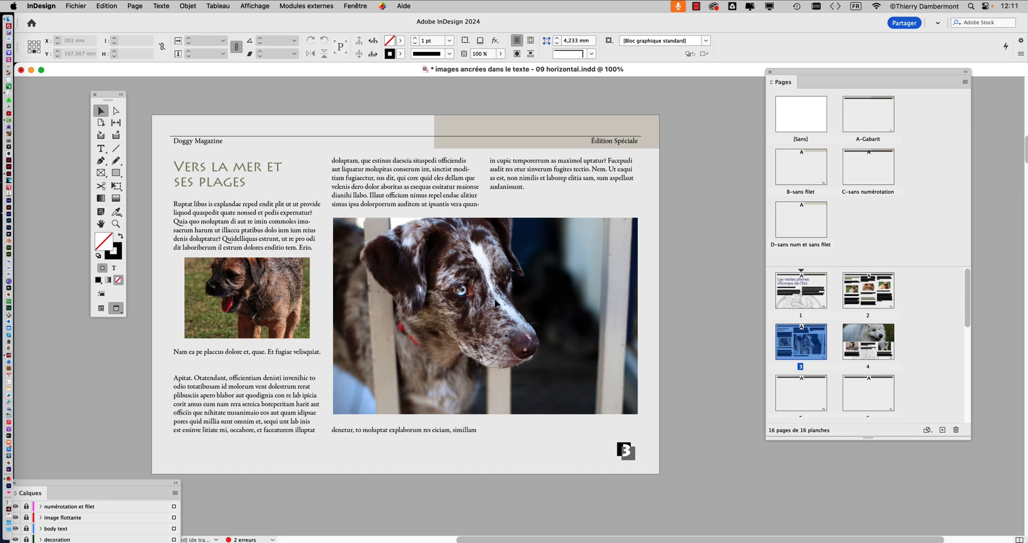
pyautogui.doubleClick(855, 344)
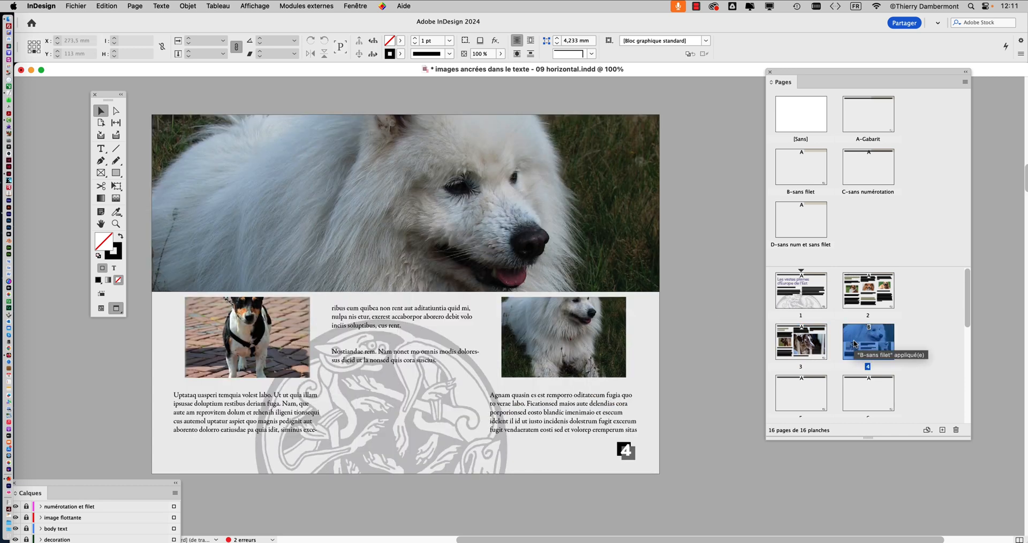
pyautogui.doubleClick(873, 293)
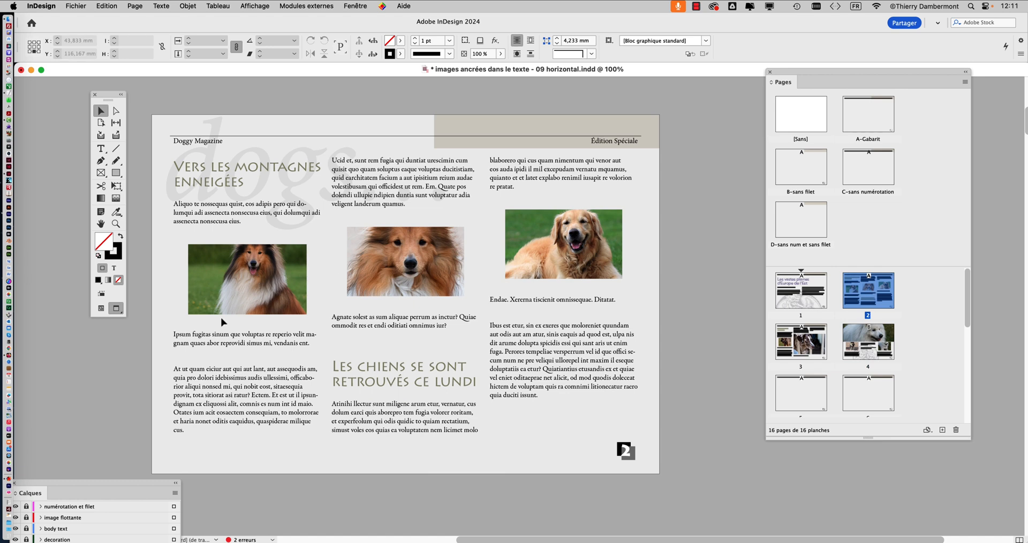
# - Compare page 2 with and without the "fond gris" layer visible, at enlarged size, leaving the layer shown
pyautogui.moveTo(67, 487); pyautogui.dragTo(738, 129)
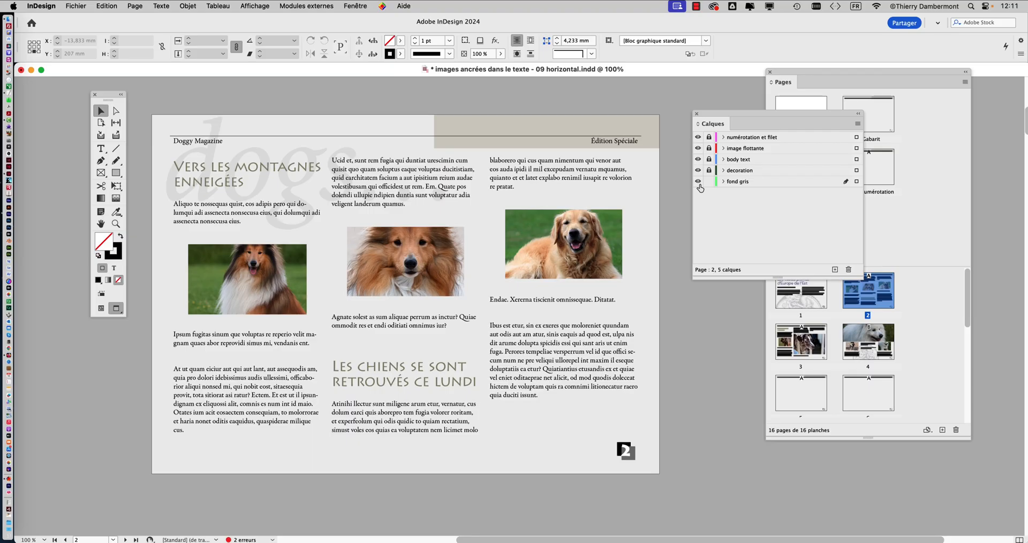
pyautogui.click(698, 183)
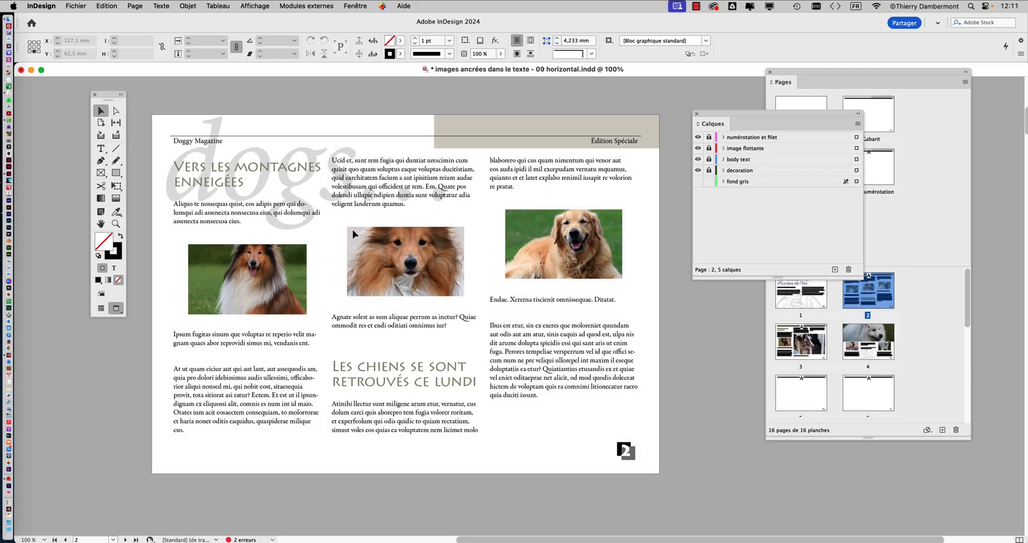
pyautogui.scroll(3, 323, 246)
pyautogui.moveTo(102, 93); pyautogui.dragTo(50, 79)
pyautogui.click(698, 182)
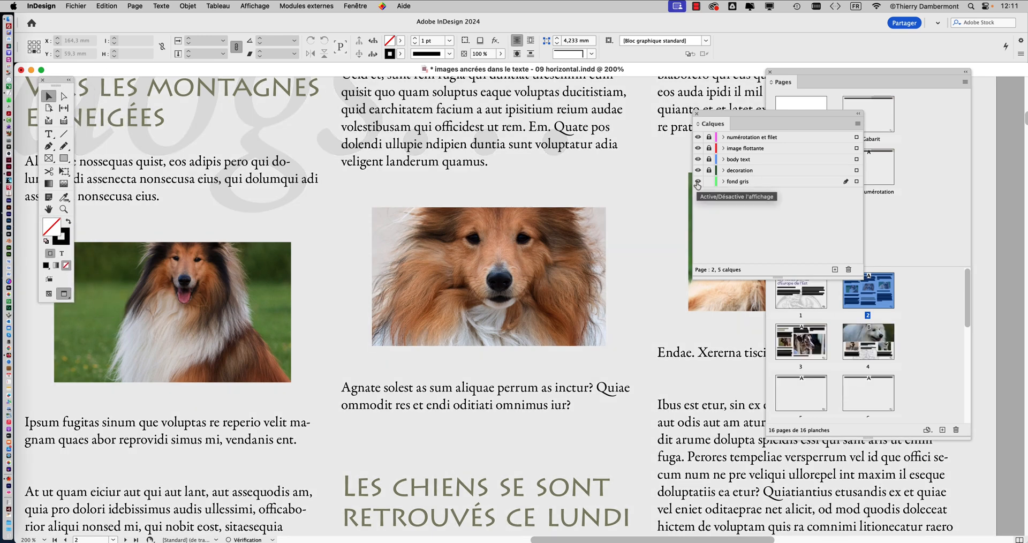
pyautogui.click(697, 183)
pyautogui.click(698, 183)
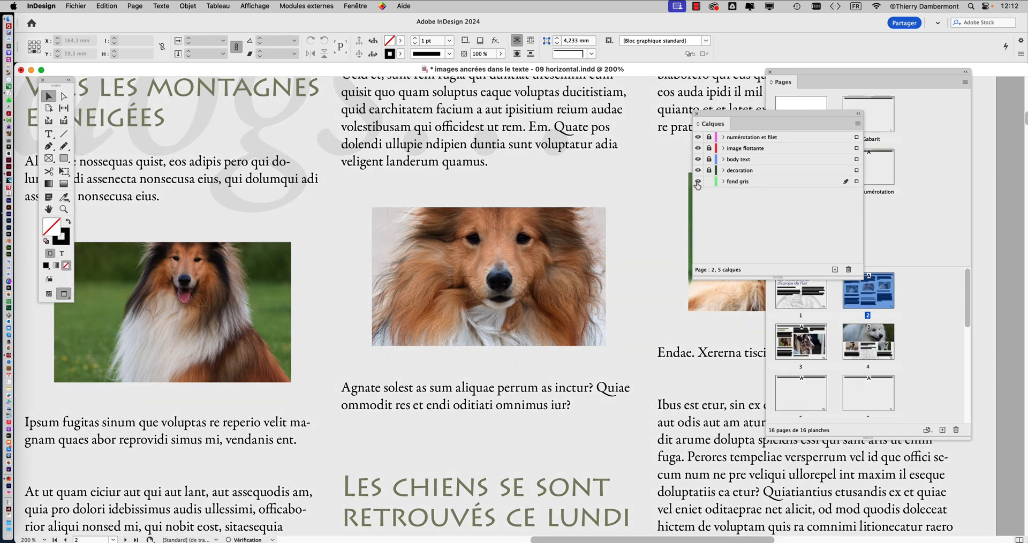
pyautogui.click(698, 183)
pyautogui.click(698, 183)
pyautogui.click(698, 183)
pyautogui.click(698, 183)
# - Compare page 3 with the "fond gris" layer hidden and shown, leaving the layer visible
pyautogui.doubleClick(814, 348)
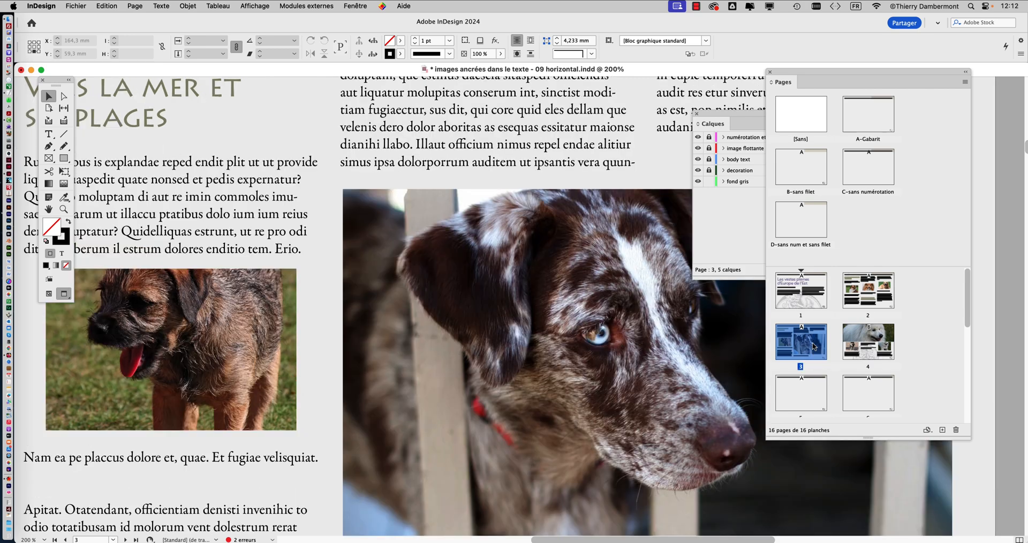
pyautogui.press('super+0')
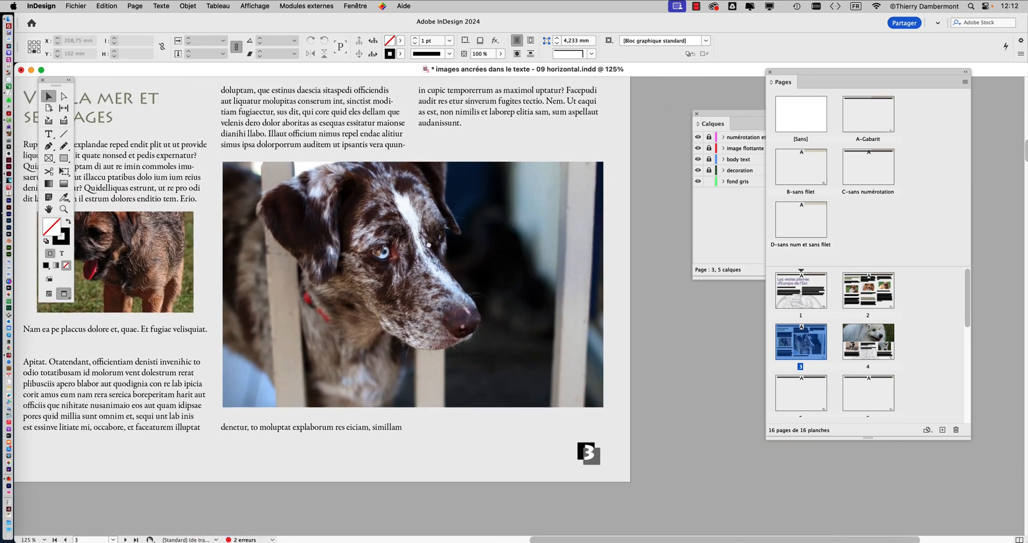
pyautogui.click(699, 182)
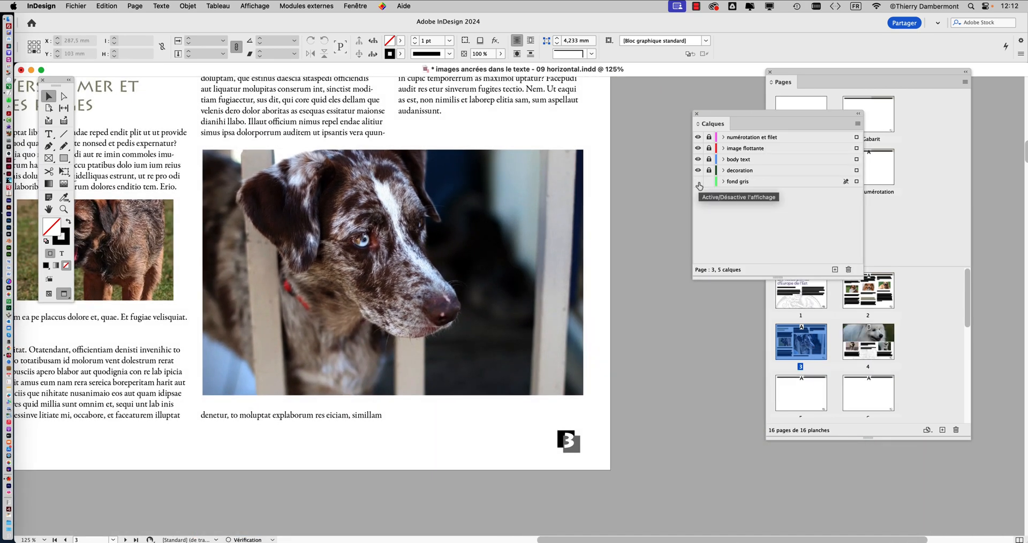
pyautogui.click(698, 183)
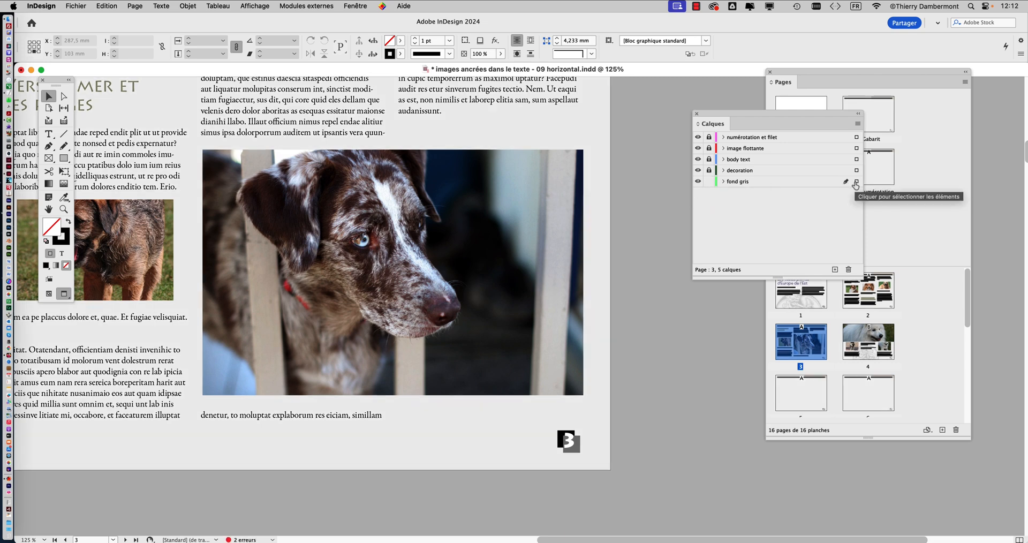
pyautogui.moveTo(798, 114); pyautogui.dragTo(779, 126)
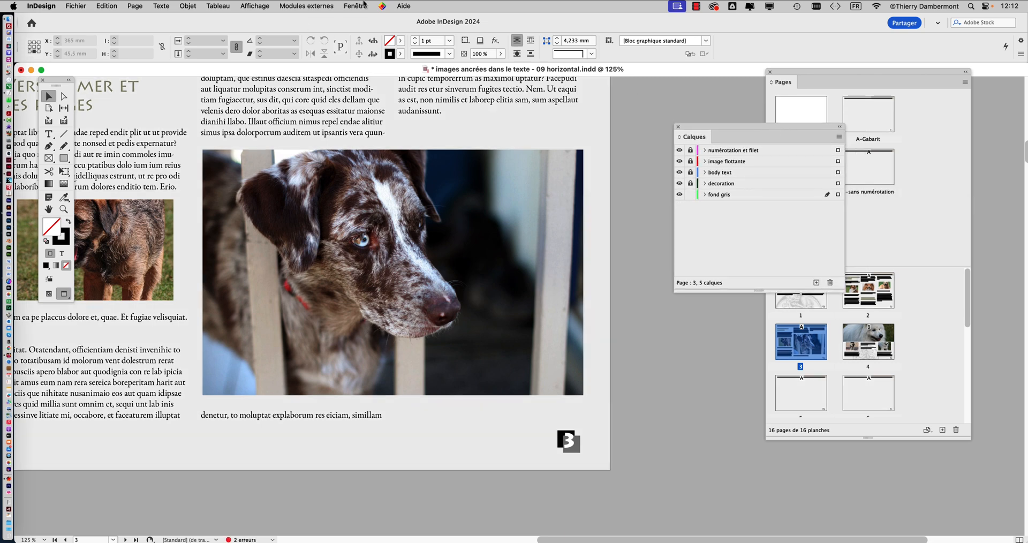
# - Reopen the A-Gabarit master and lower the black tint of its background rectangle to 4%
pyautogui.click(881, 212)
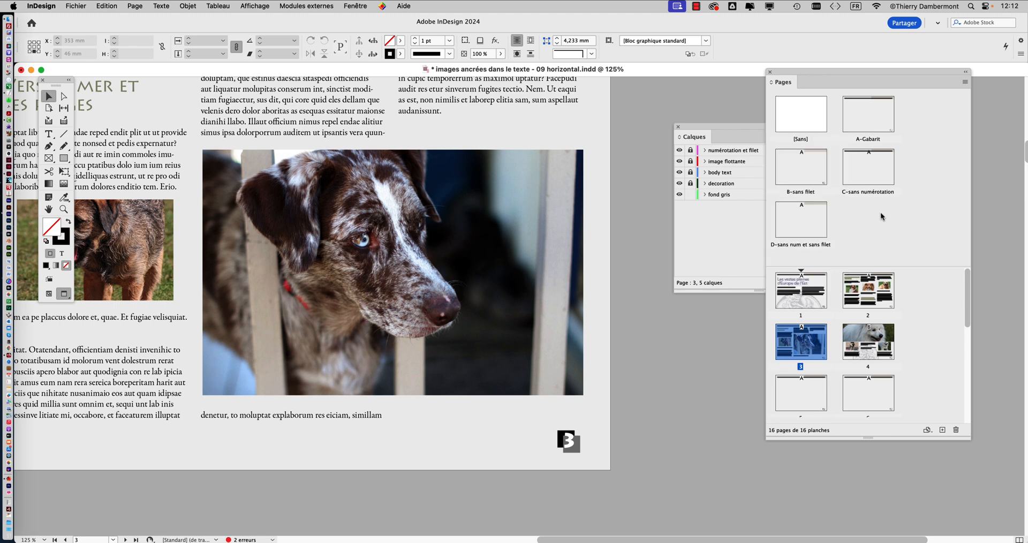
pyautogui.doubleClick(865, 116)
pyautogui.click(557, 243)
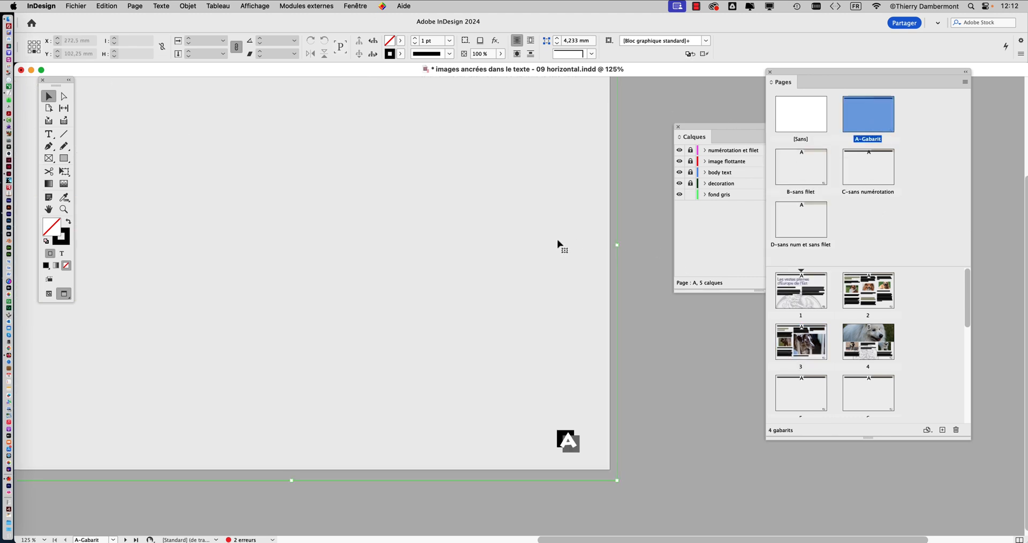
pyautogui.click(364, 7)
pyautogui.moveTo(373, 127)
pyautogui.click(583, 149)
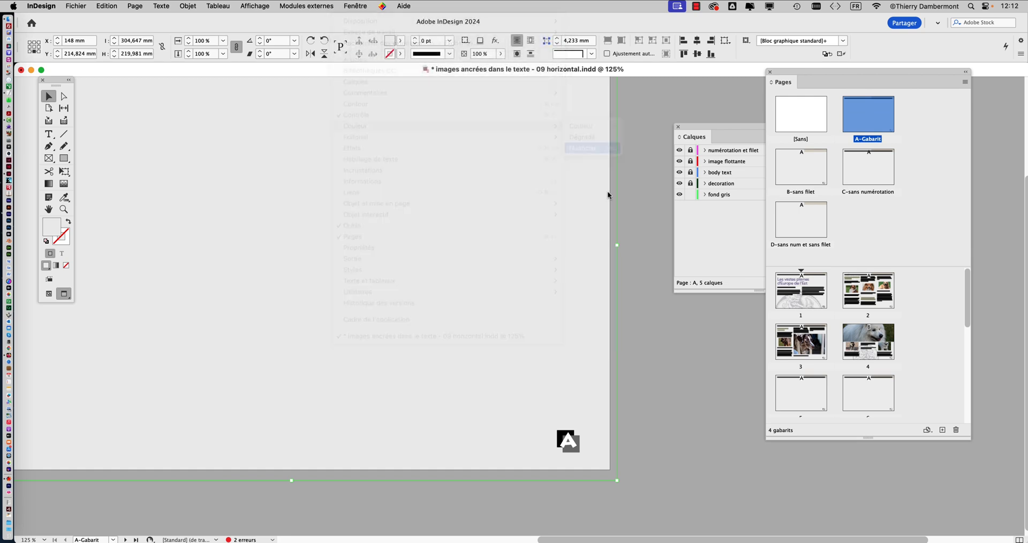
pyautogui.moveTo(601, 234); pyautogui.dragTo(565, 234)
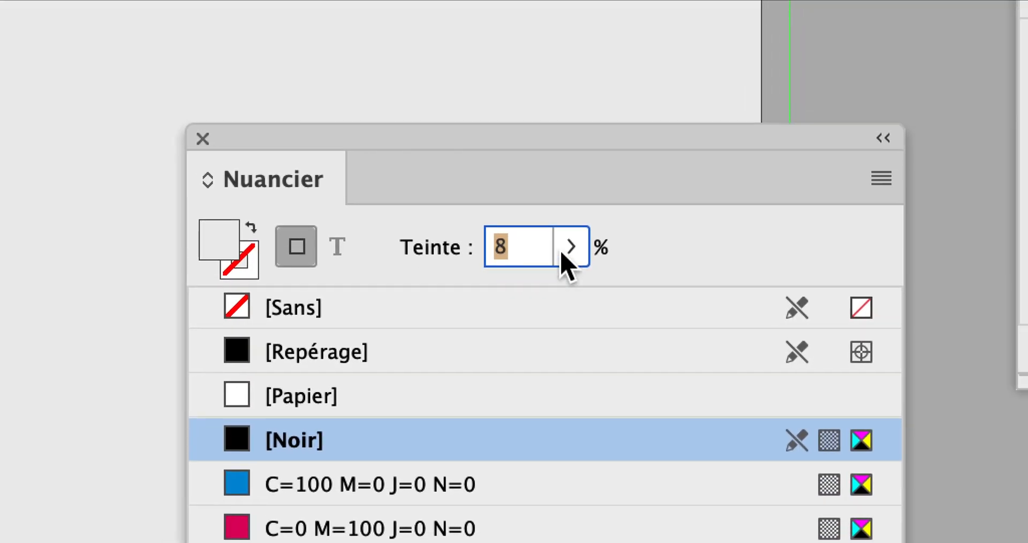
pyautogui.click(562, 255)
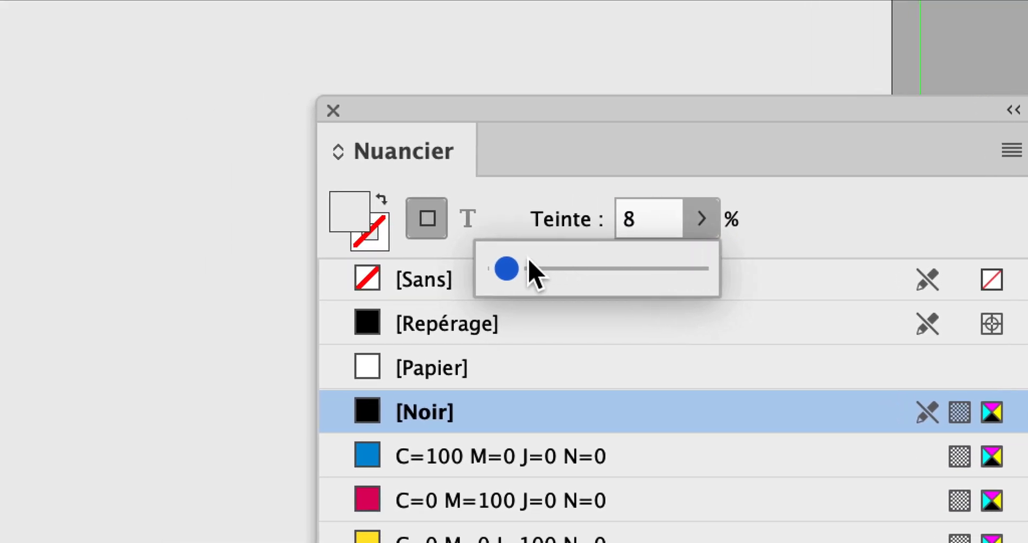
pyautogui.moveTo(376, 296); pyautogui.dragTo(374, 296)
pyautogui.moveTo(523, 262); pyautogui.dragTo(516, 262)
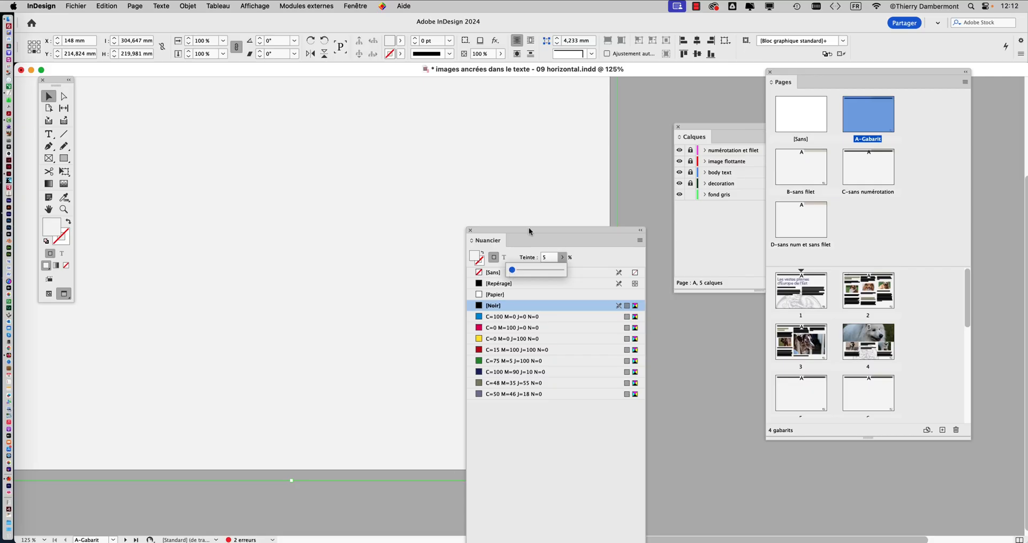
pyautogui.click(591, 101)
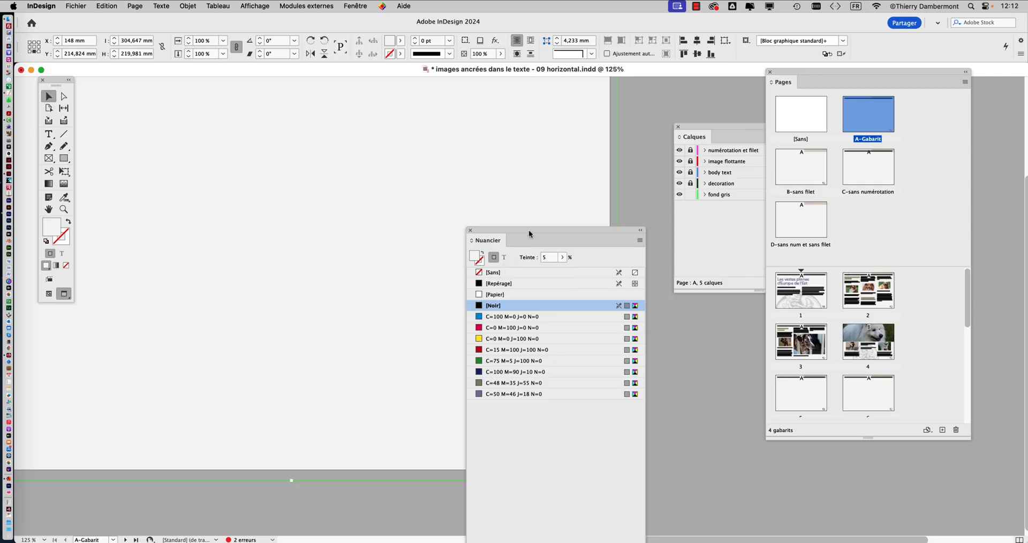
pyautogui.click(563, 258)
pyautogui.moveTo(513, 271); pyautogui.dragTo(512, 272)
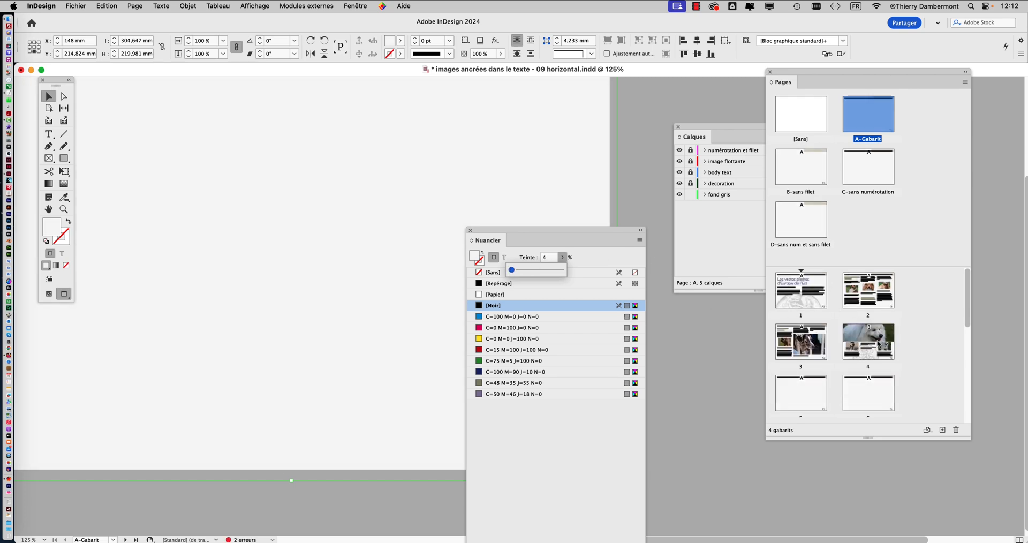
# - Check the lighter background on page 3 by hiding and showing the "fond gris" layer at several zoom levels
pyautogui.doubleClick(878, 342)
pyautogui.doubleClick(817, 343)
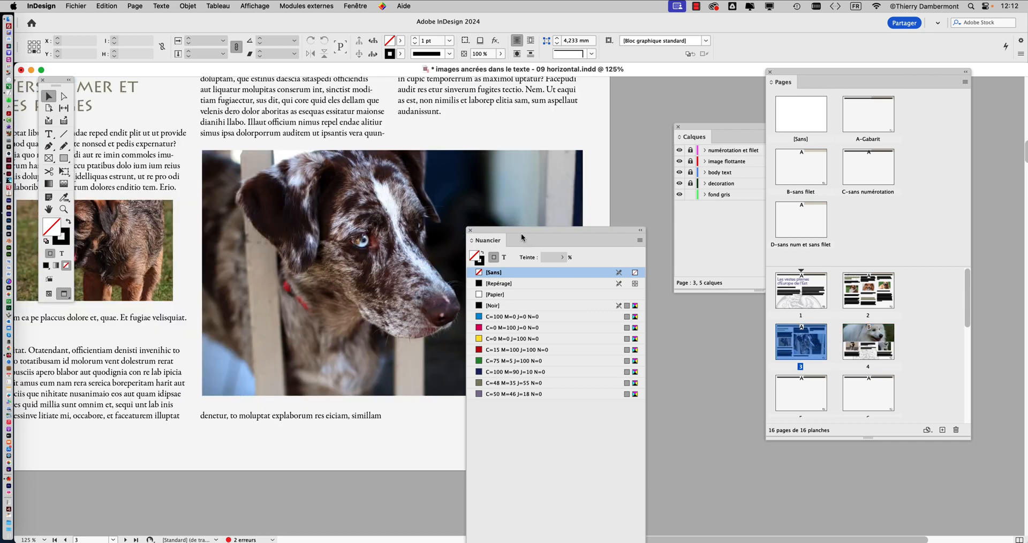
pyautogui.moveTo(528, 228); pyautogui.dragTo(682, 355)
pyautogui.click(679, 195)
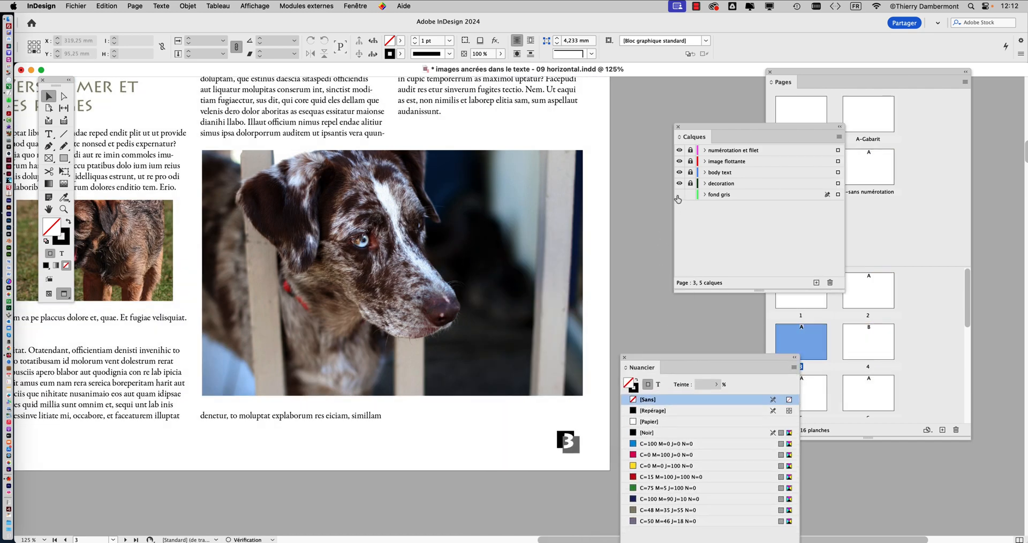
pyautogui.click(679, 195)
pyautogui.press('super+1')
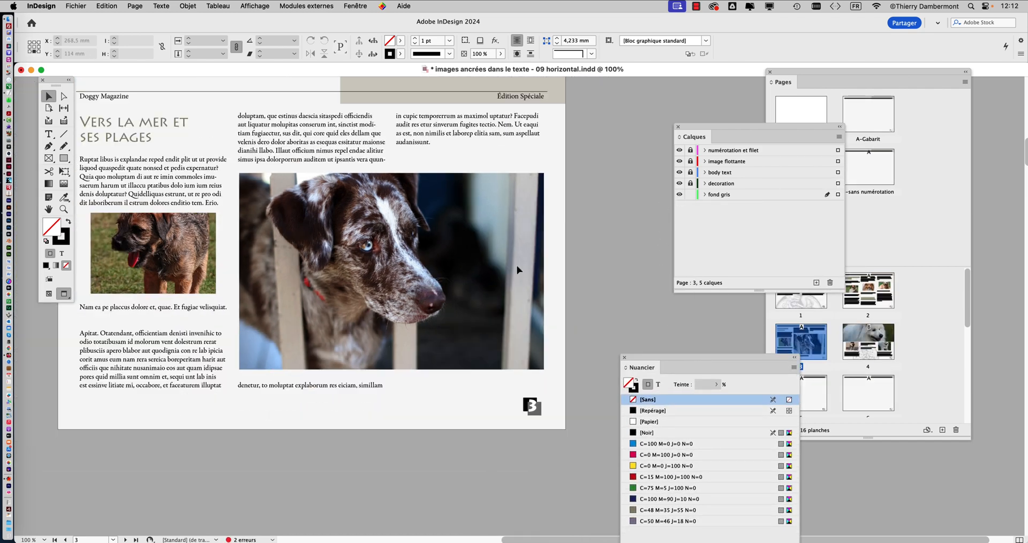
pyautogui.press('super+minus')
pyautogui.click(680, 195)
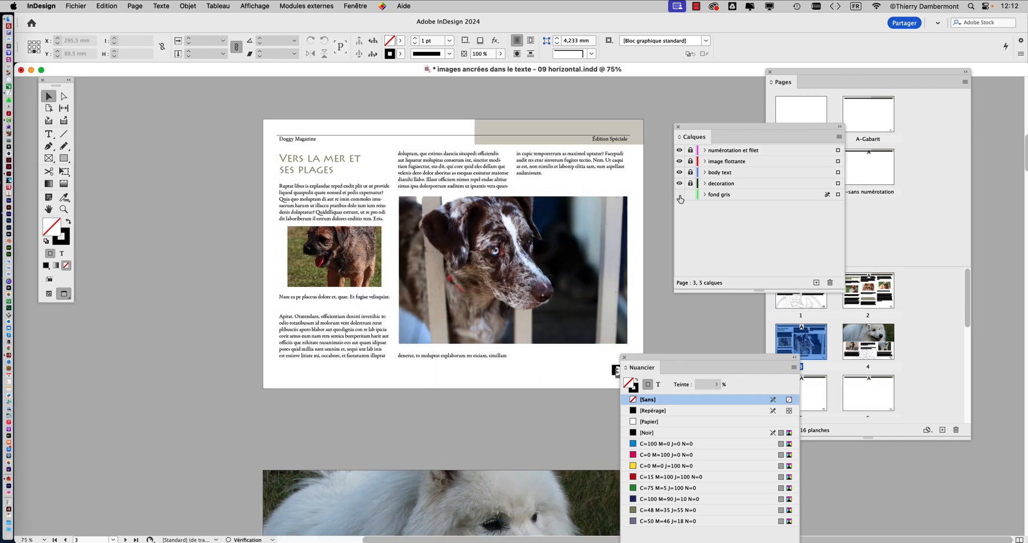
pyautogui.click(679, 196)
pyautogui.moveTo(667, 358); pyautogui.dragTo(715, 359)
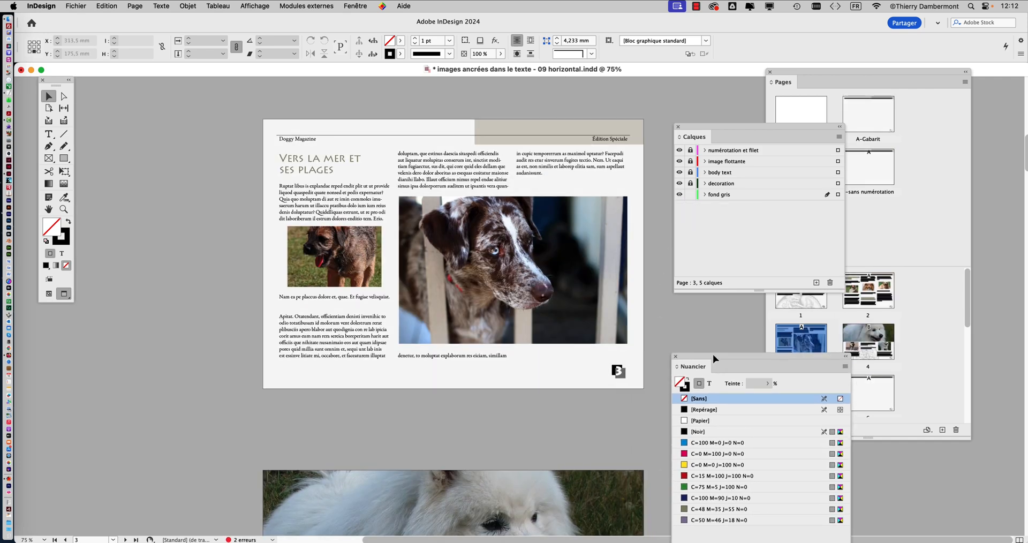
# - Save the document in the same folder under the new name "images ancrées dans le texte - 10 horizontal"
pyautogui.click(76, 5)
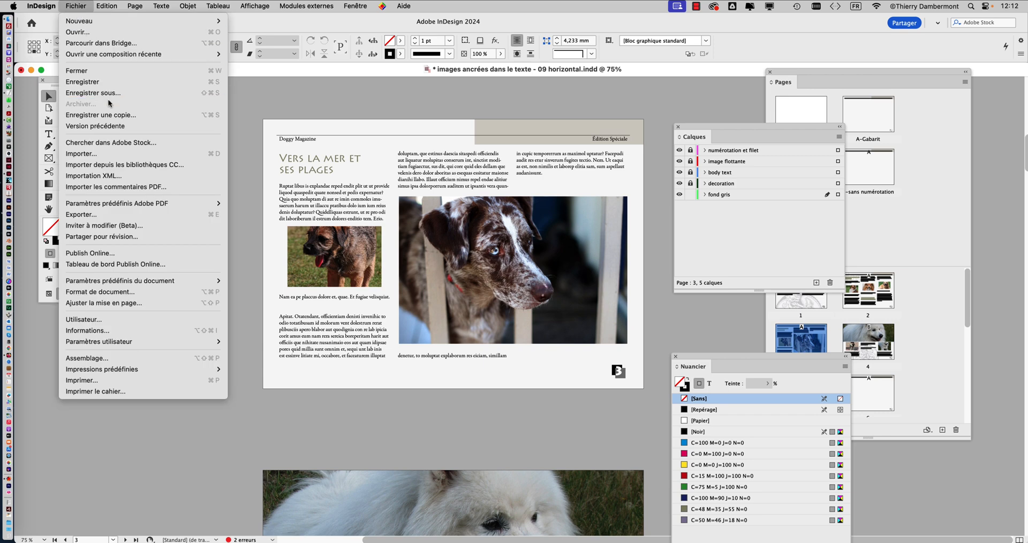
pyautogui.click(121, 95)
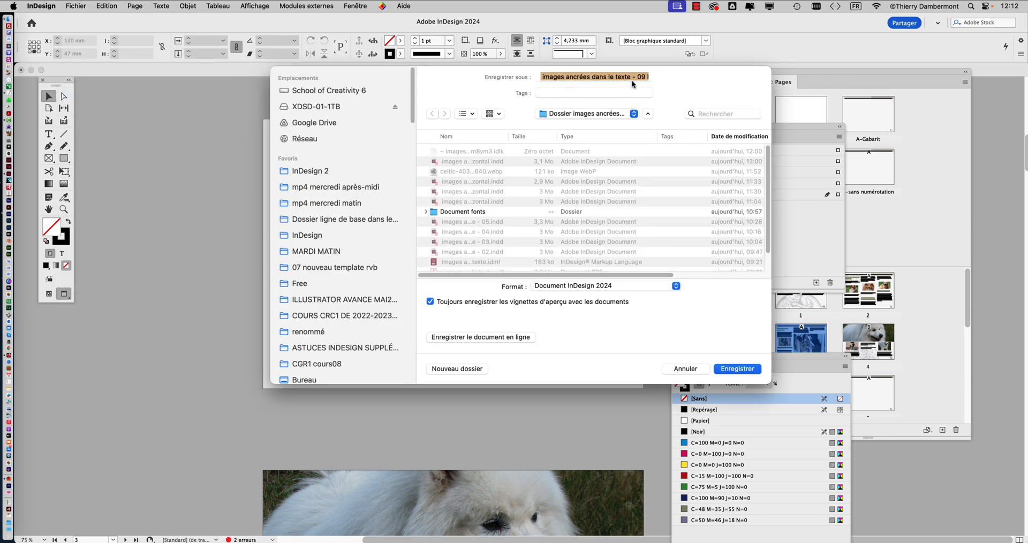
pyautogui.moveTo(646, 78); pyautogui.dragTo(639, 78)
pyautogui.write('10')
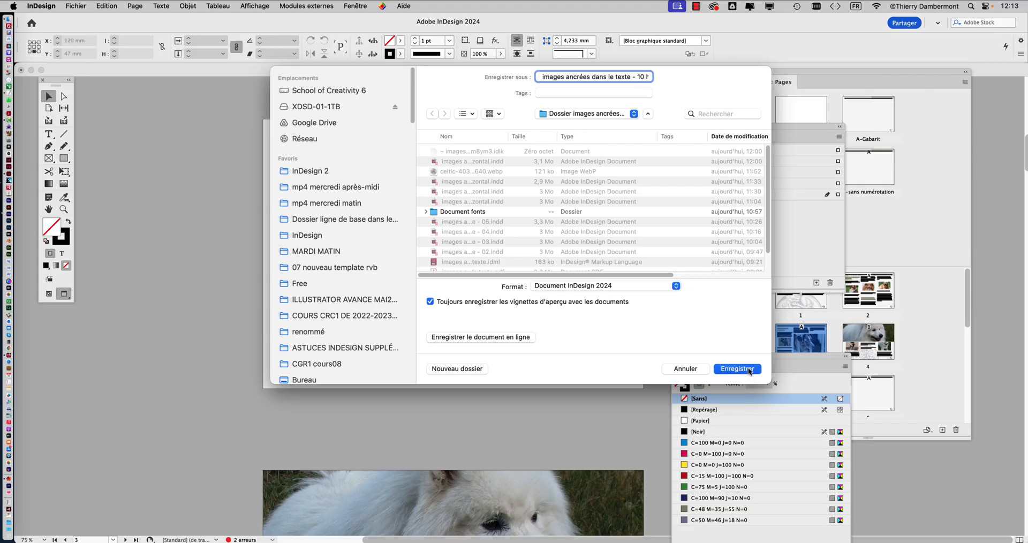
pyautogui.click(749, 370)
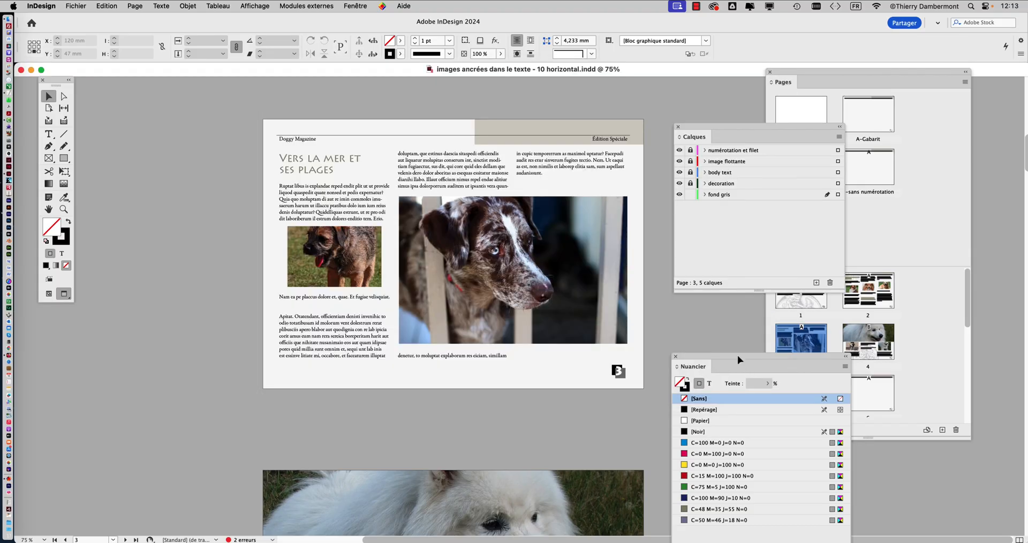